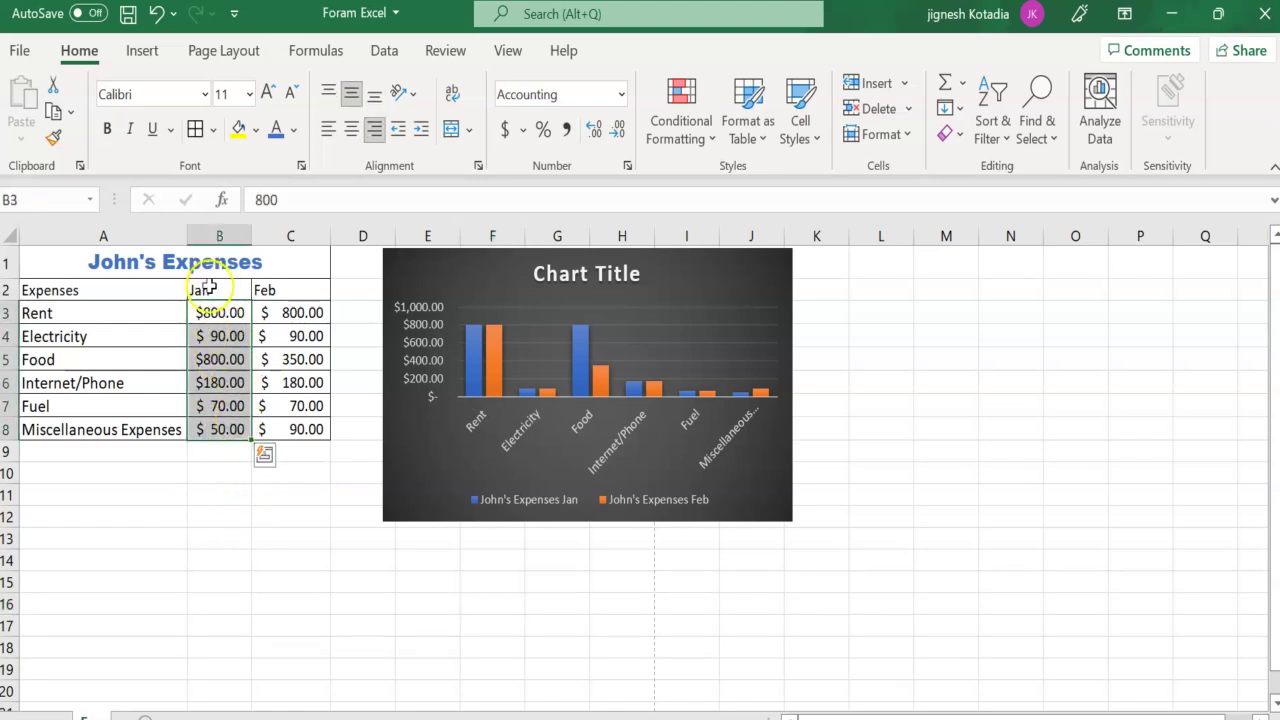
Shrink the expenses chart to about columns F–J and rows 1–8, and move it away from the table to start near column N
click(221, 451)
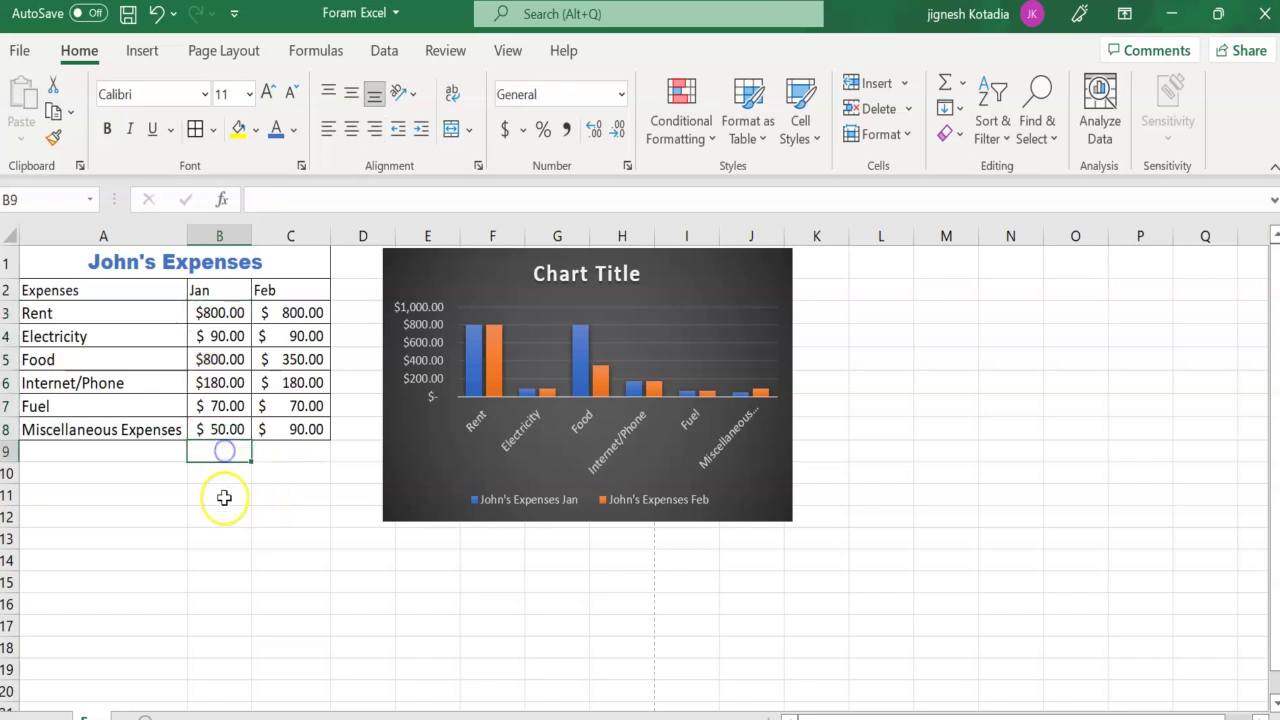
click(423, 274)
drag(385, 522, 506, 448)
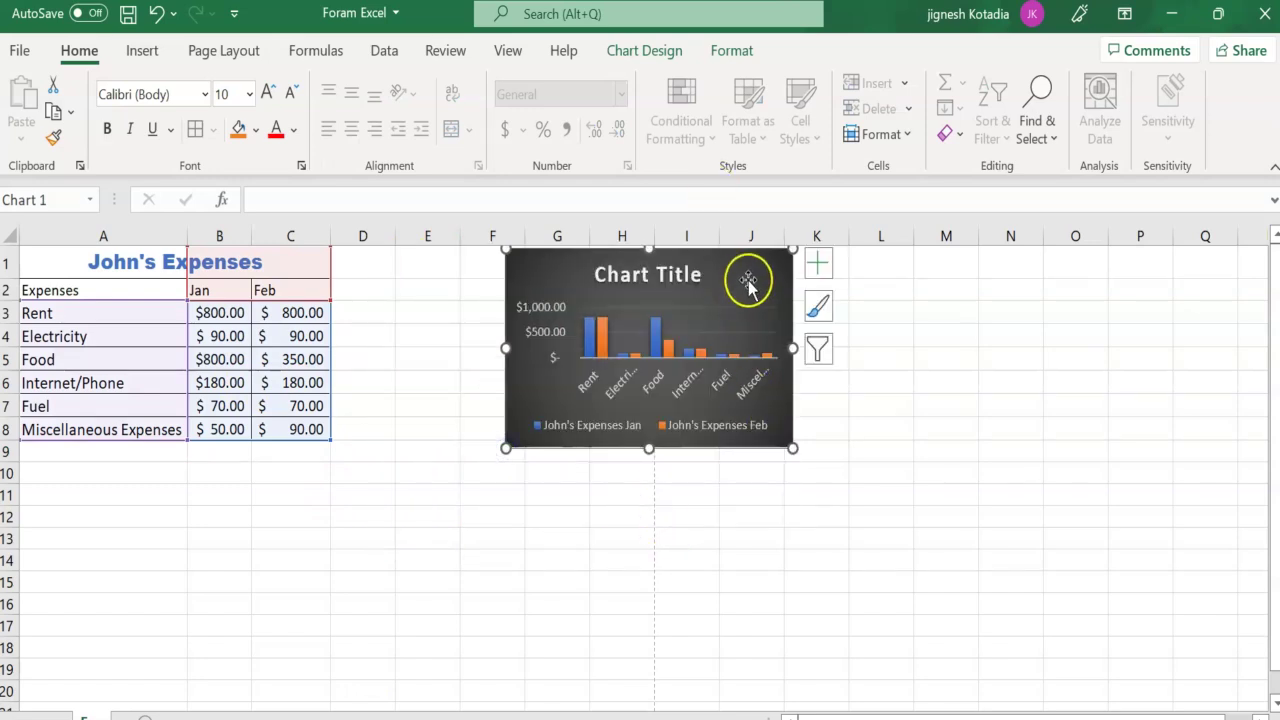
drag(749, 277, 1231, 286)
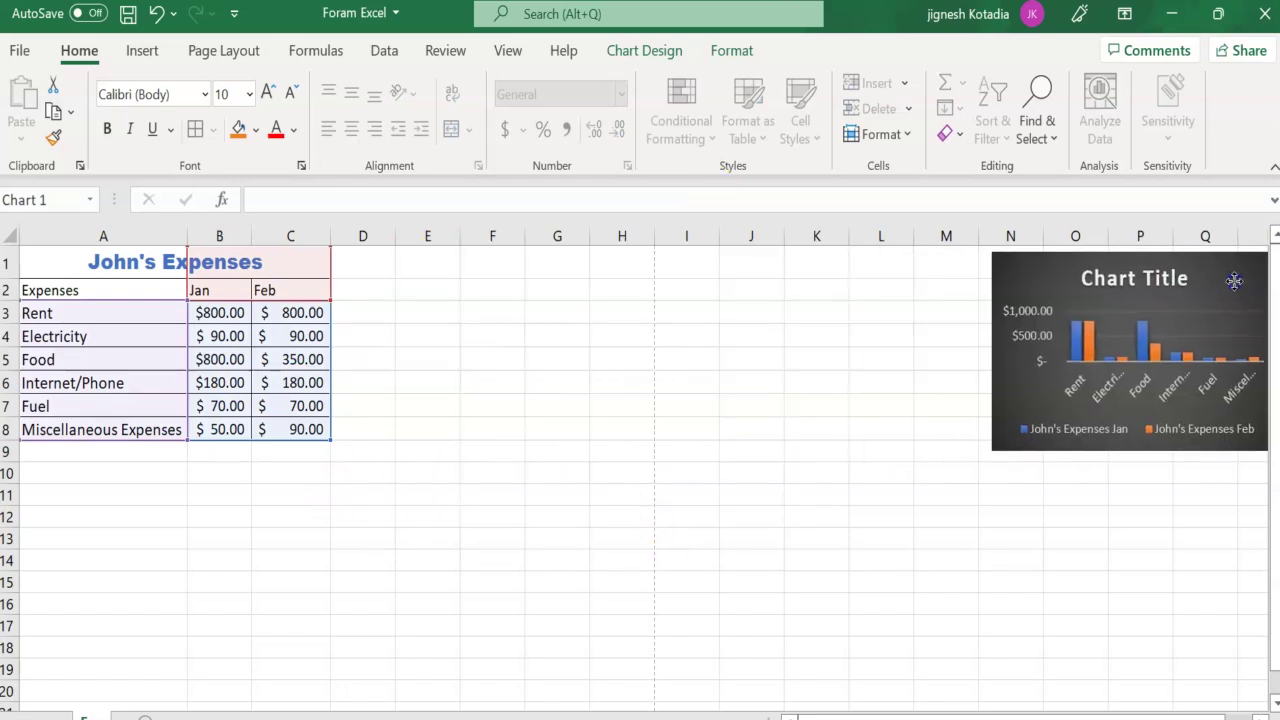
Enter the formula =SUM(B3:B8) in cell B9 to total the January expenses
click(219, 451)
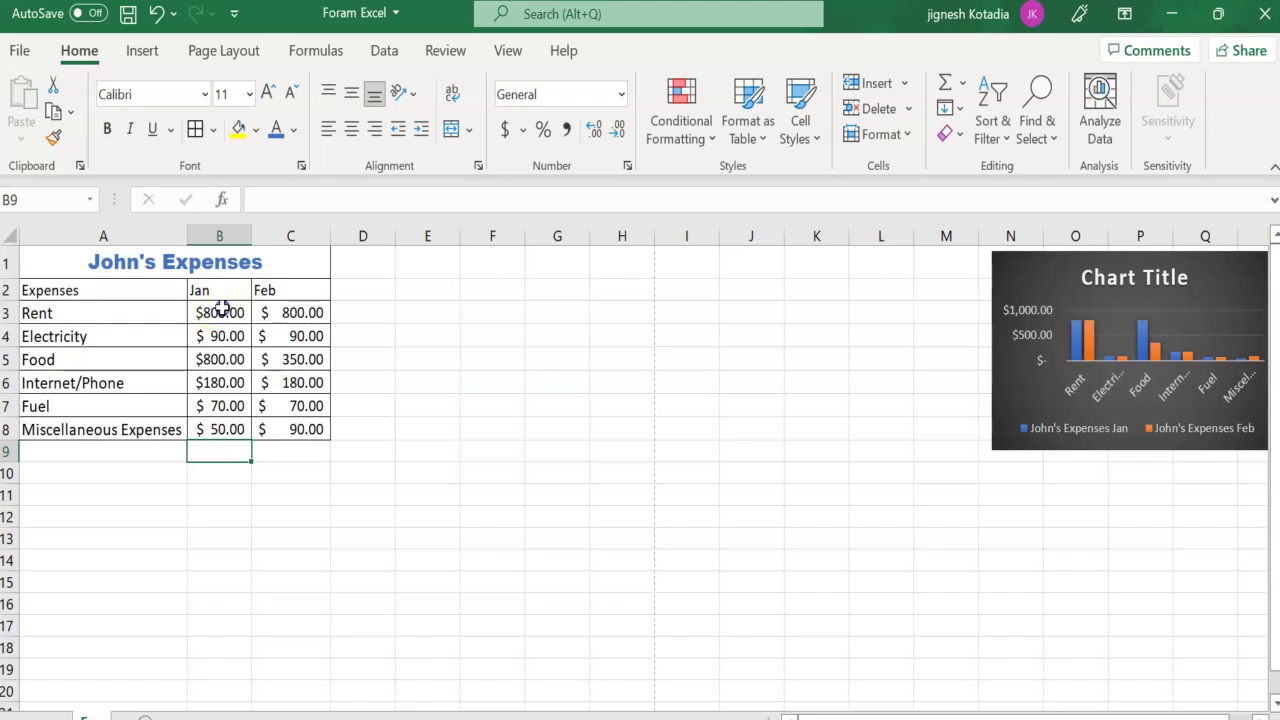
drag(223, 308, 223, 430)
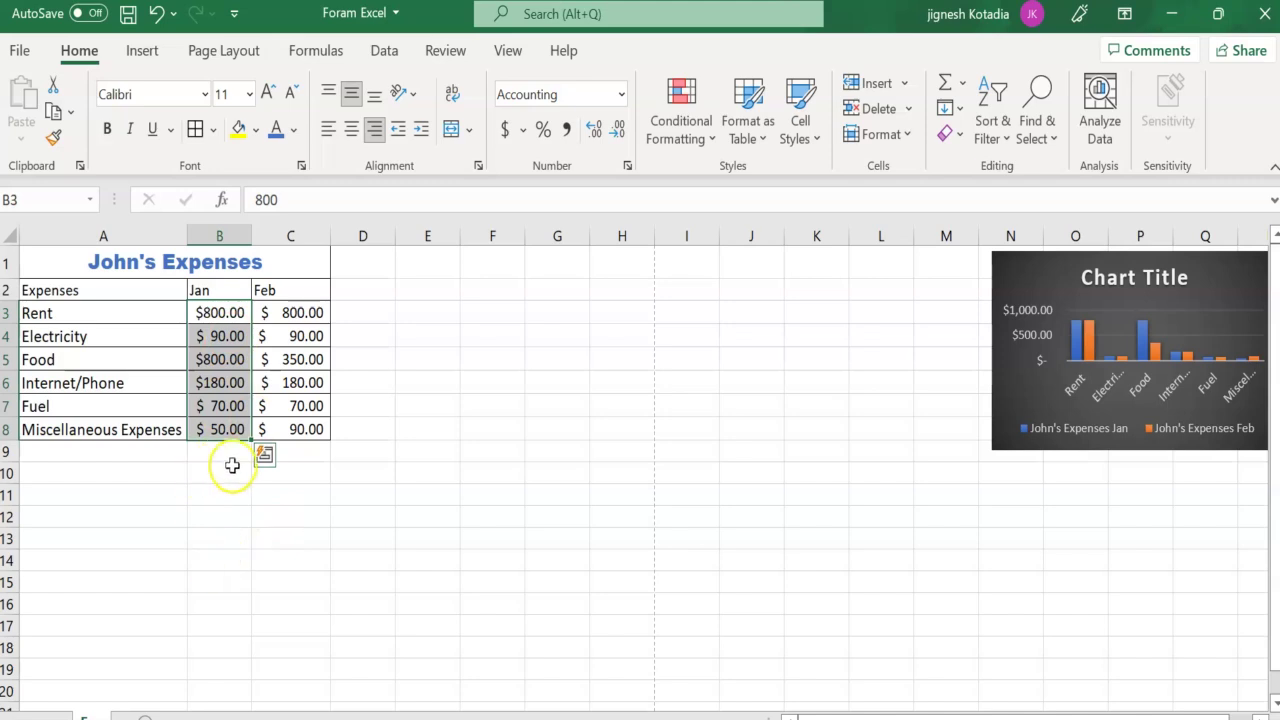
click(219, 454)
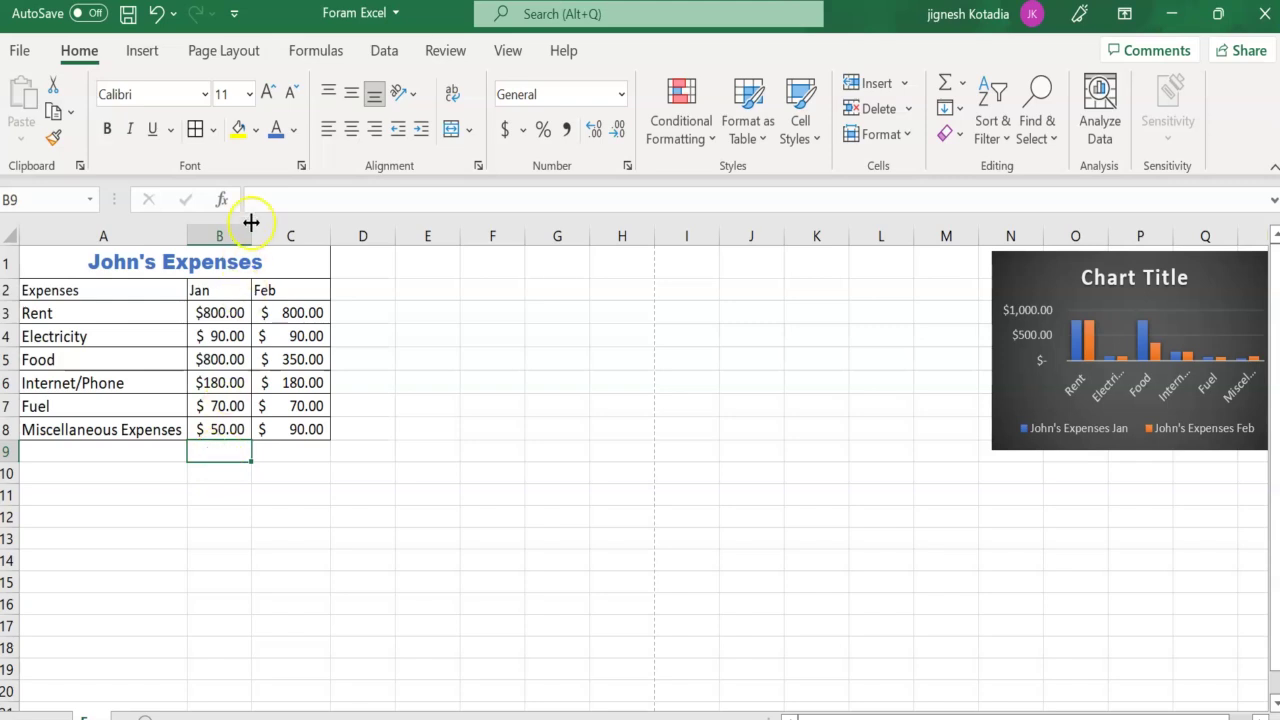
click(275, 199)
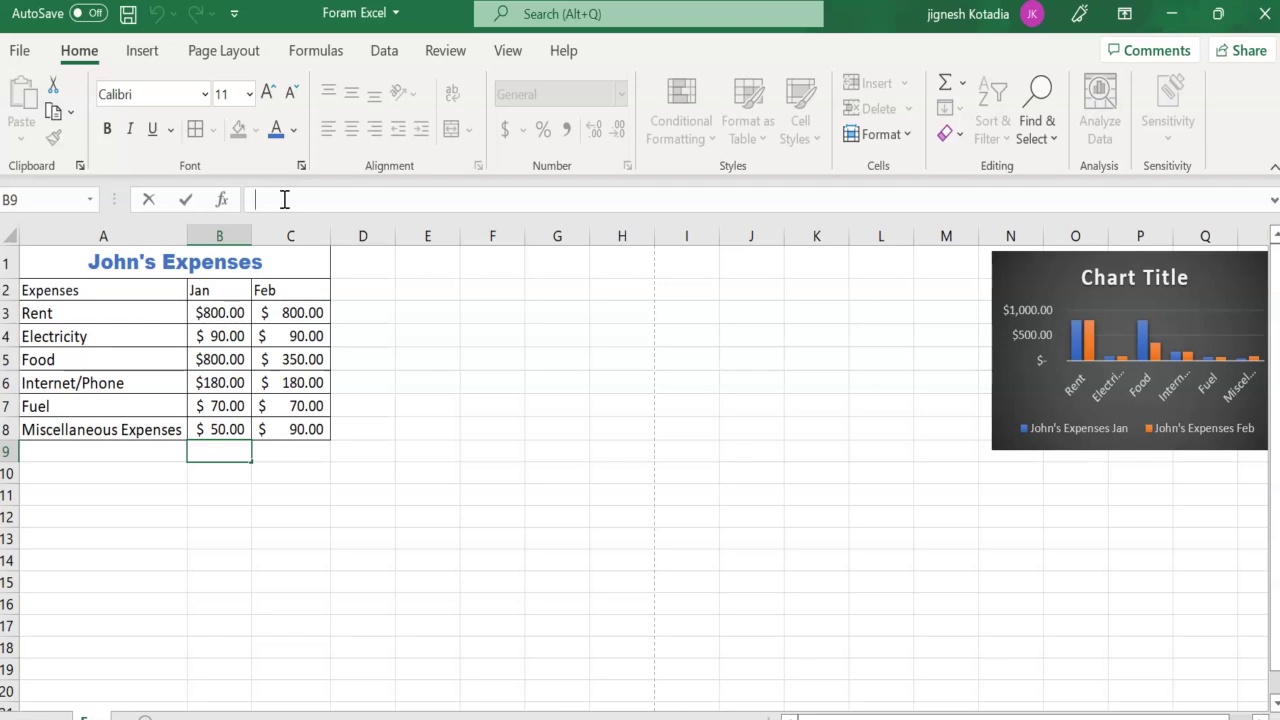
text(=)
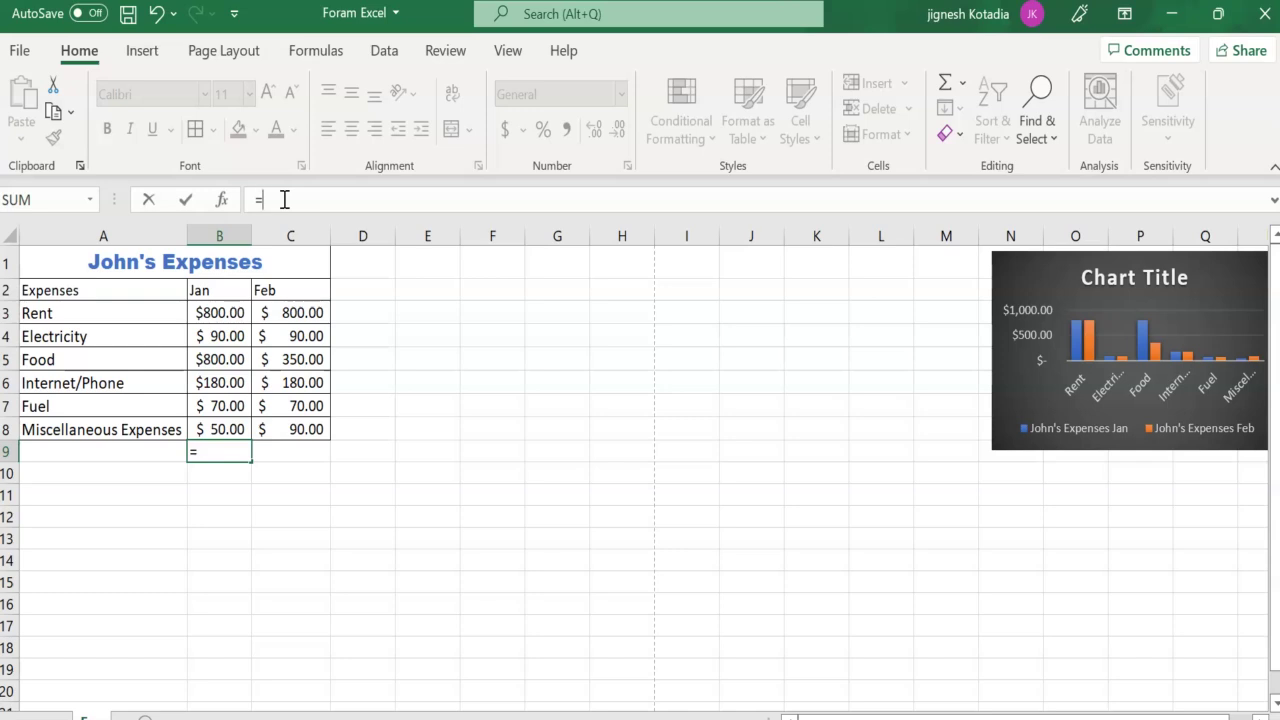
text(sum)
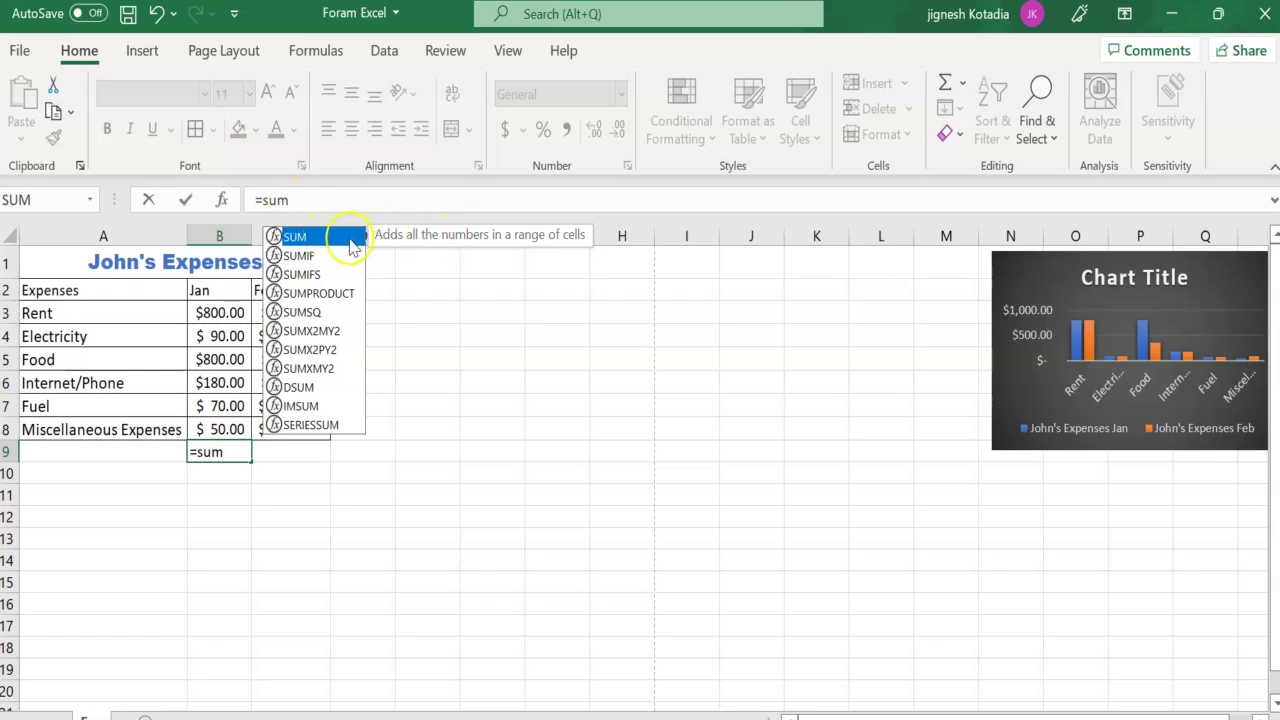
click(301, 200)
click(313, 199)
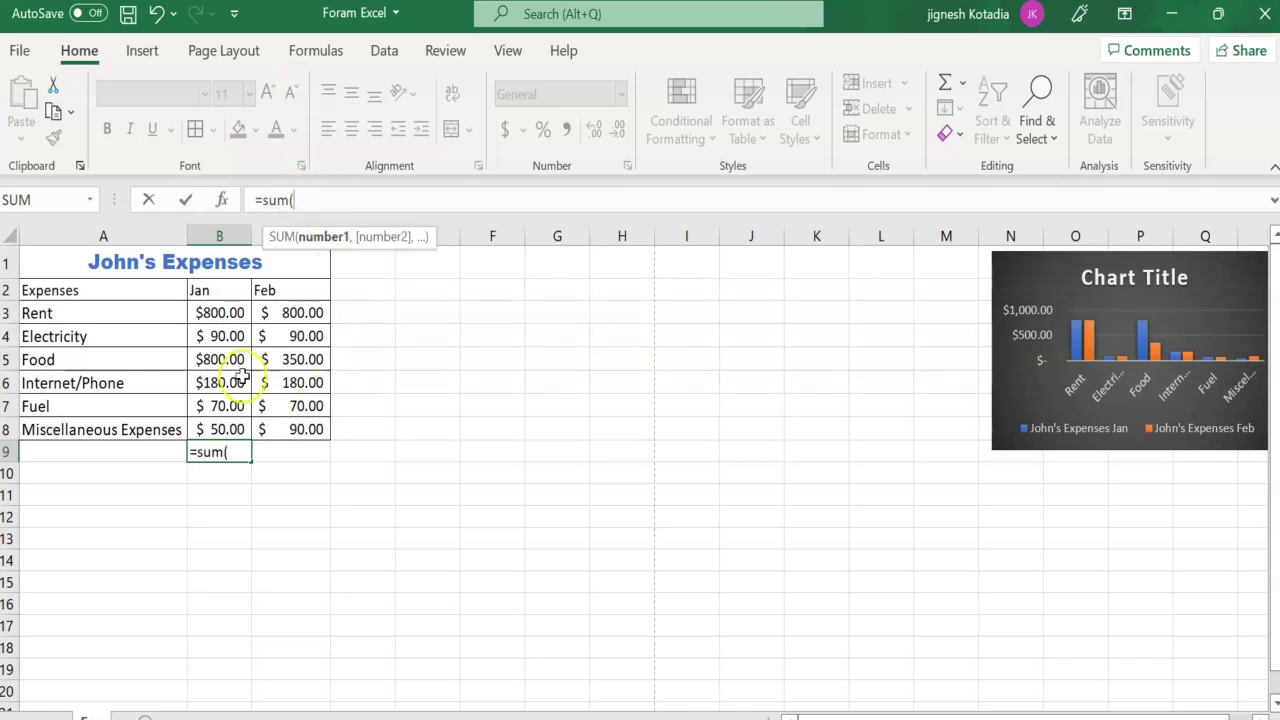
drag(222, 310, 237, 420)
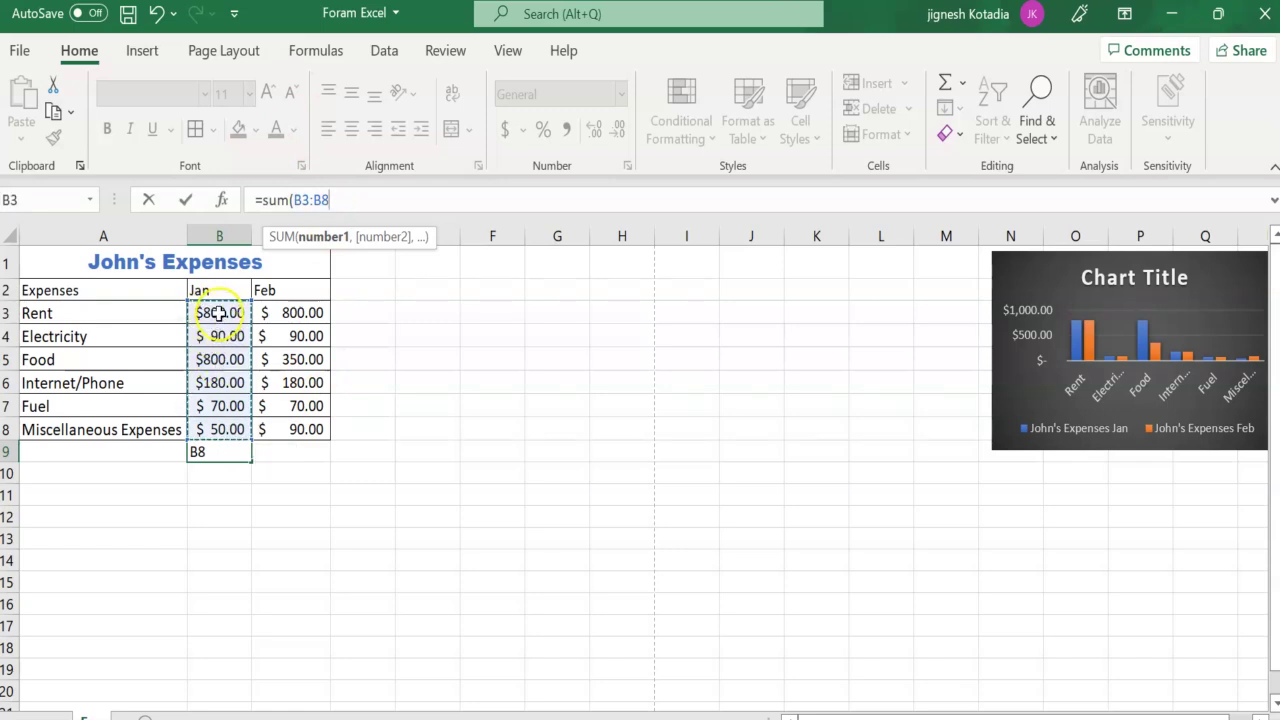
click(337, 199)
text())
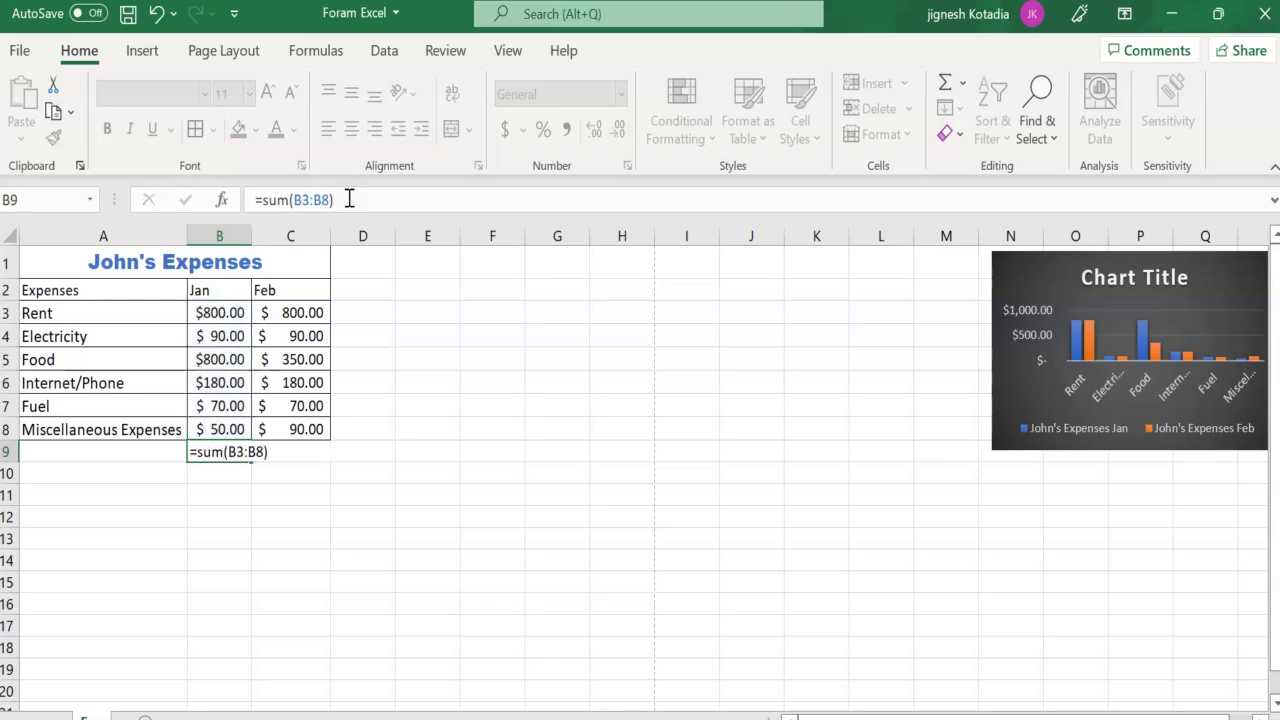
key(Return)
click(232, 451)
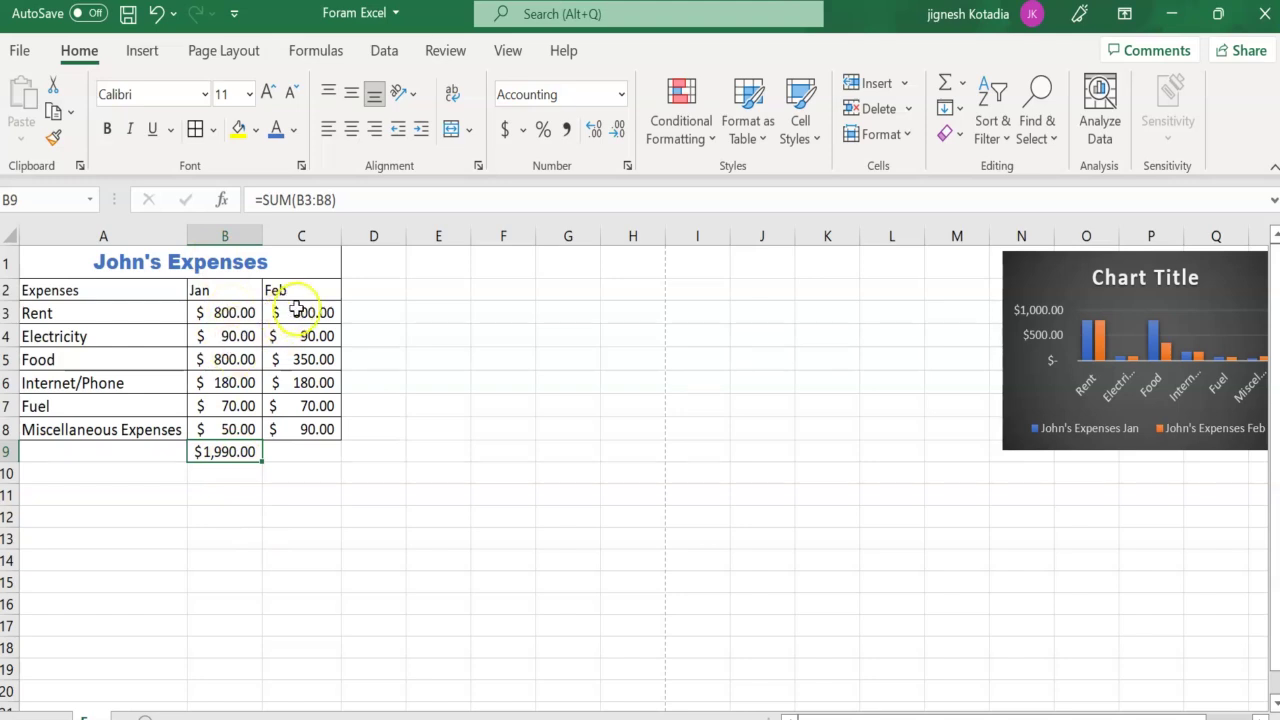
Enter the formula =SUM(C3:C8) in cell C9 to total the February expenses
drag(297, 310, 302, 428)
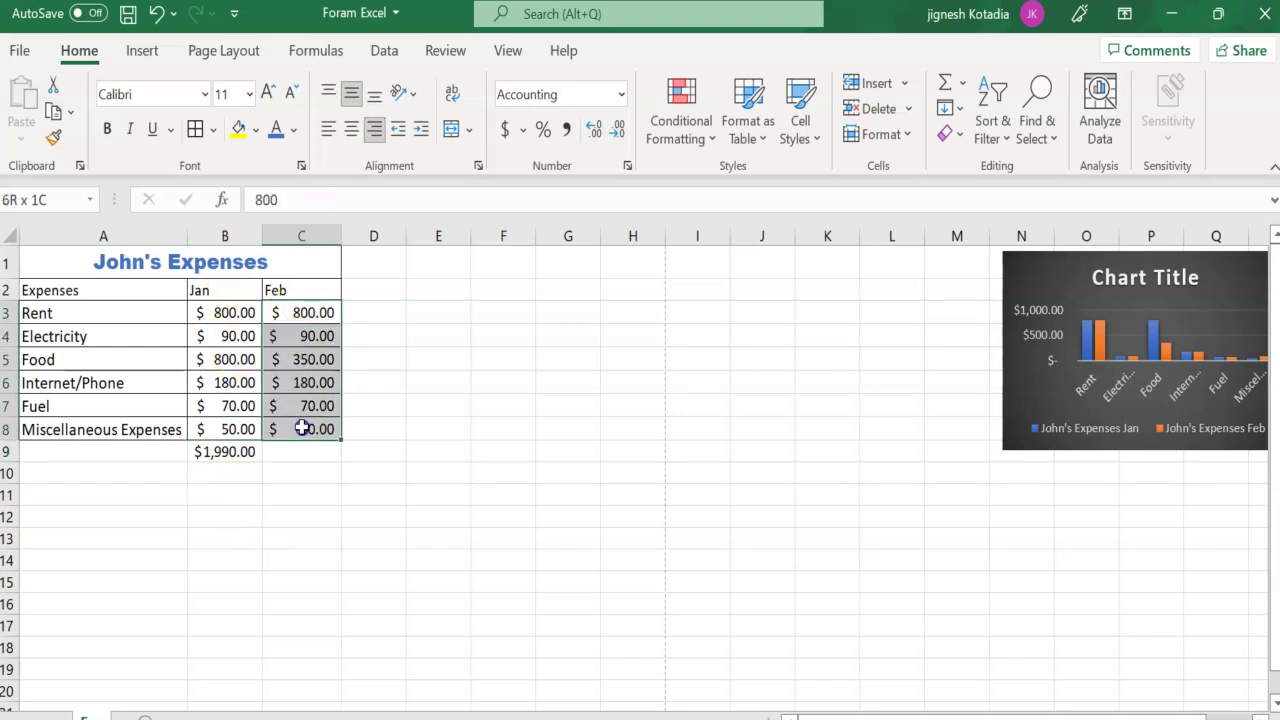
click(302, 454)
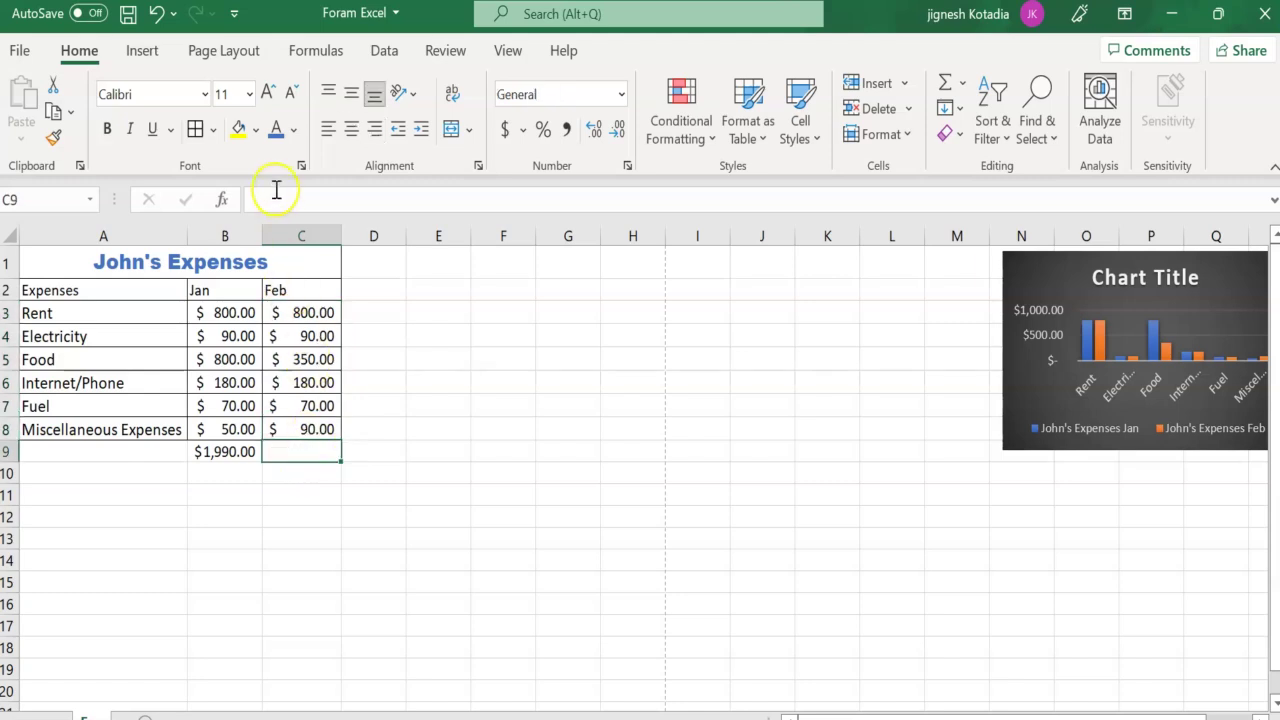
click(300, 454)
text(=)
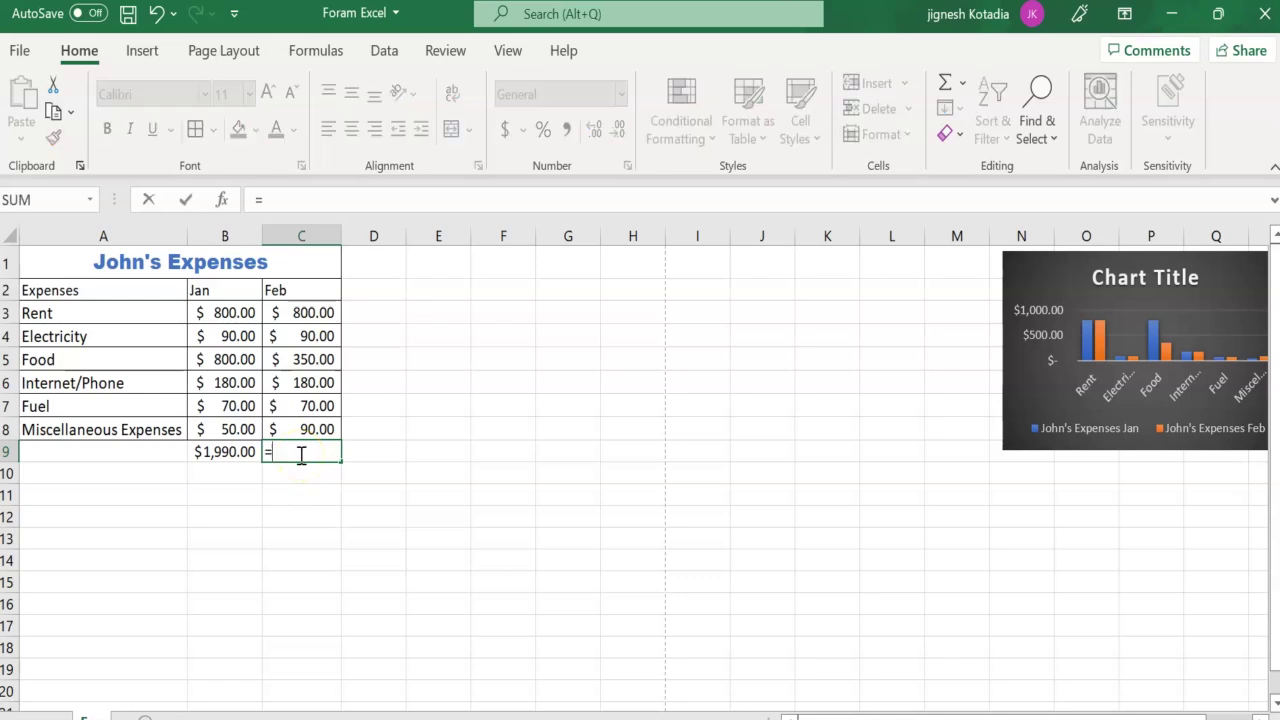
text(su)
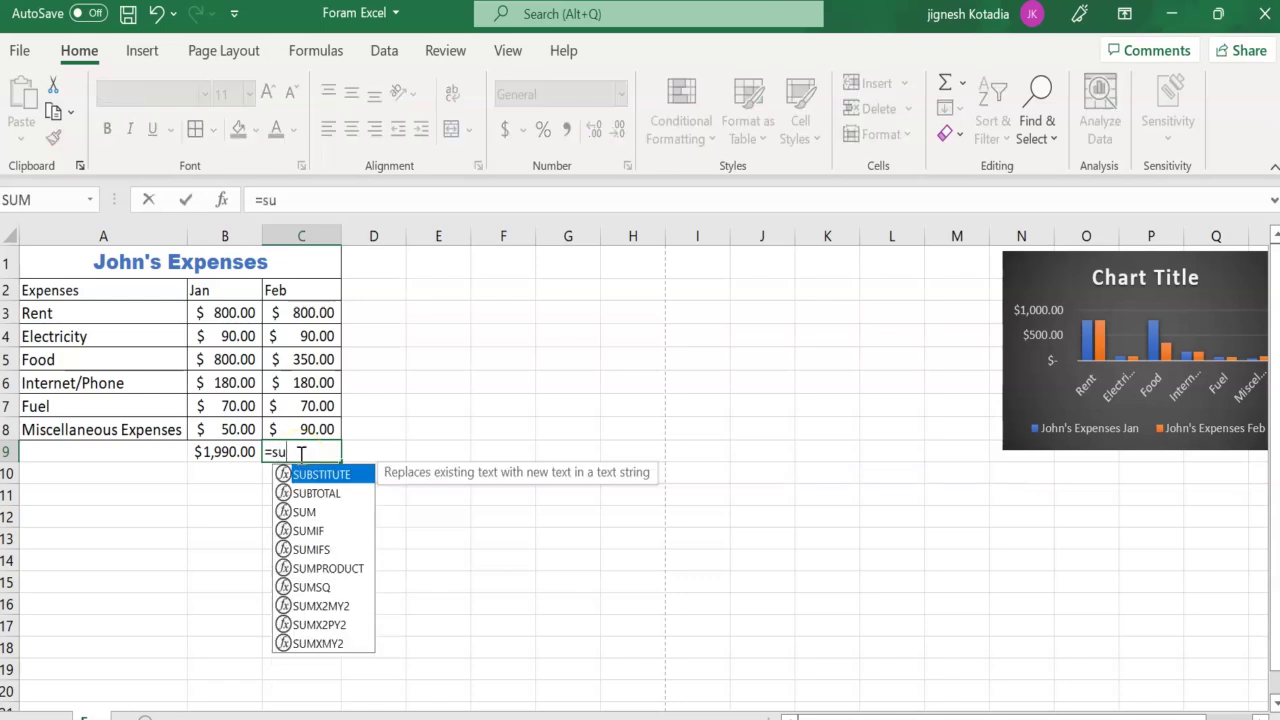
text(m()
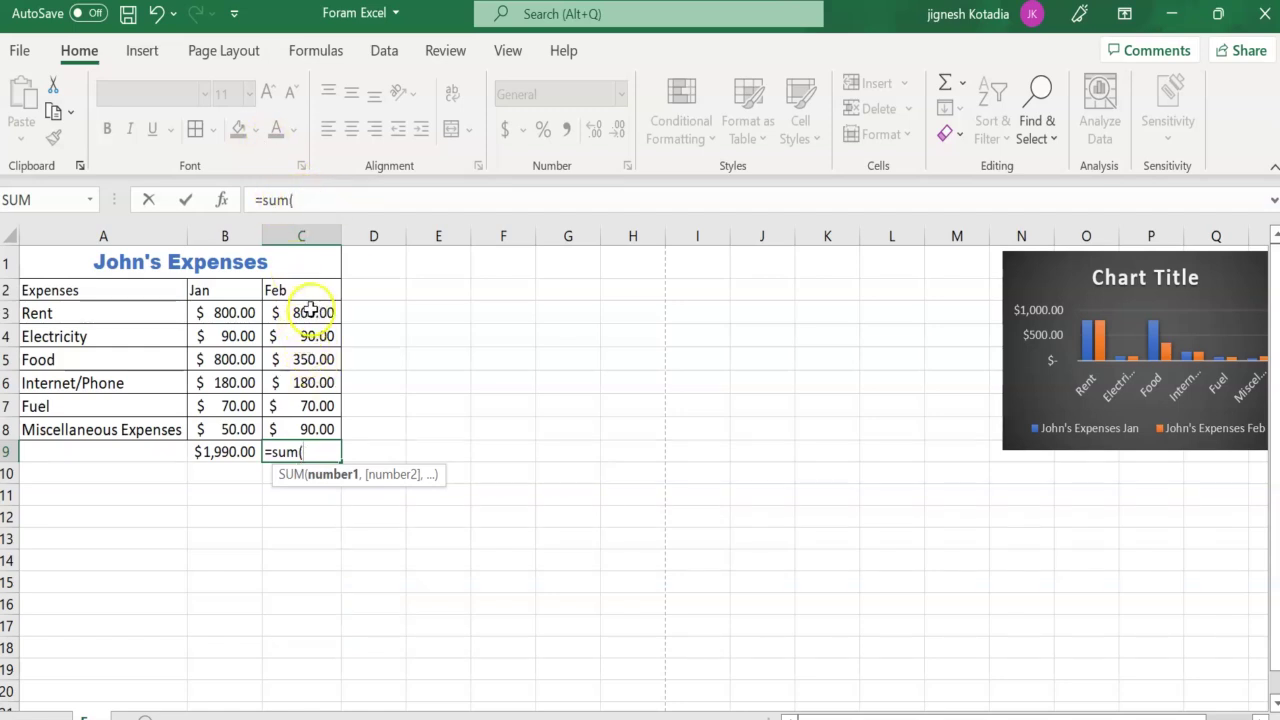
drag(305, 313, 325, 425)
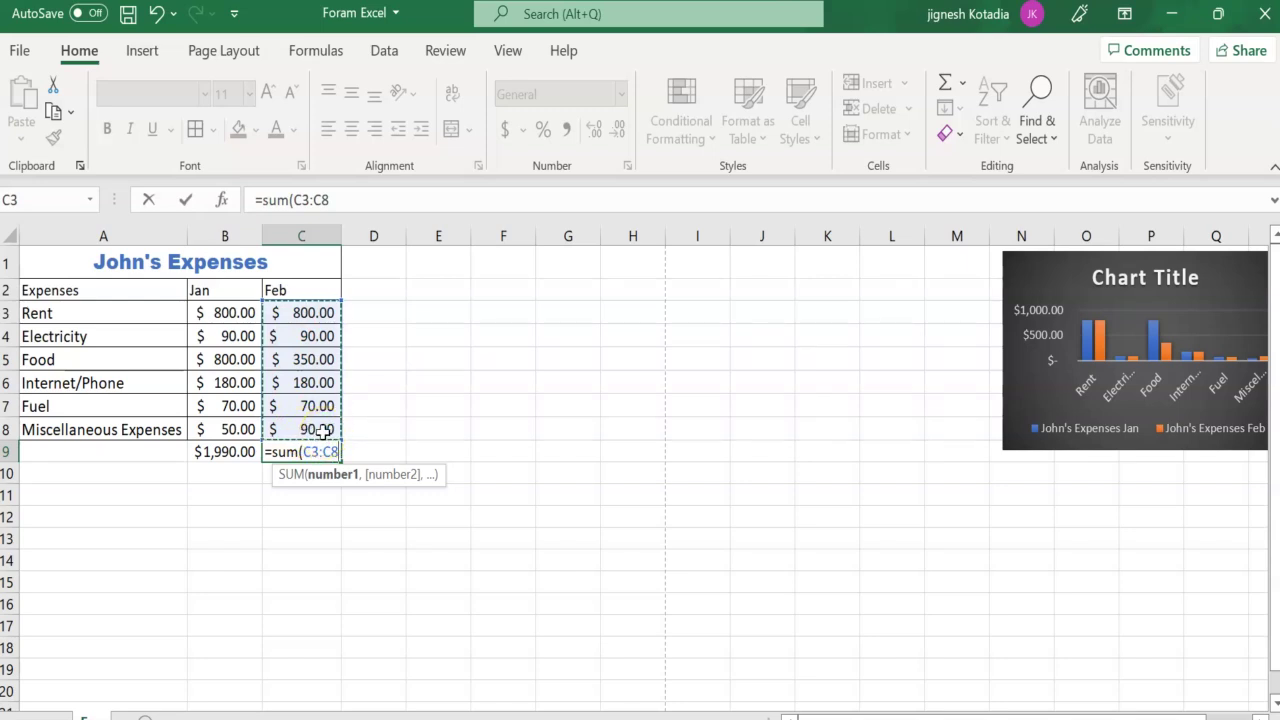
text())
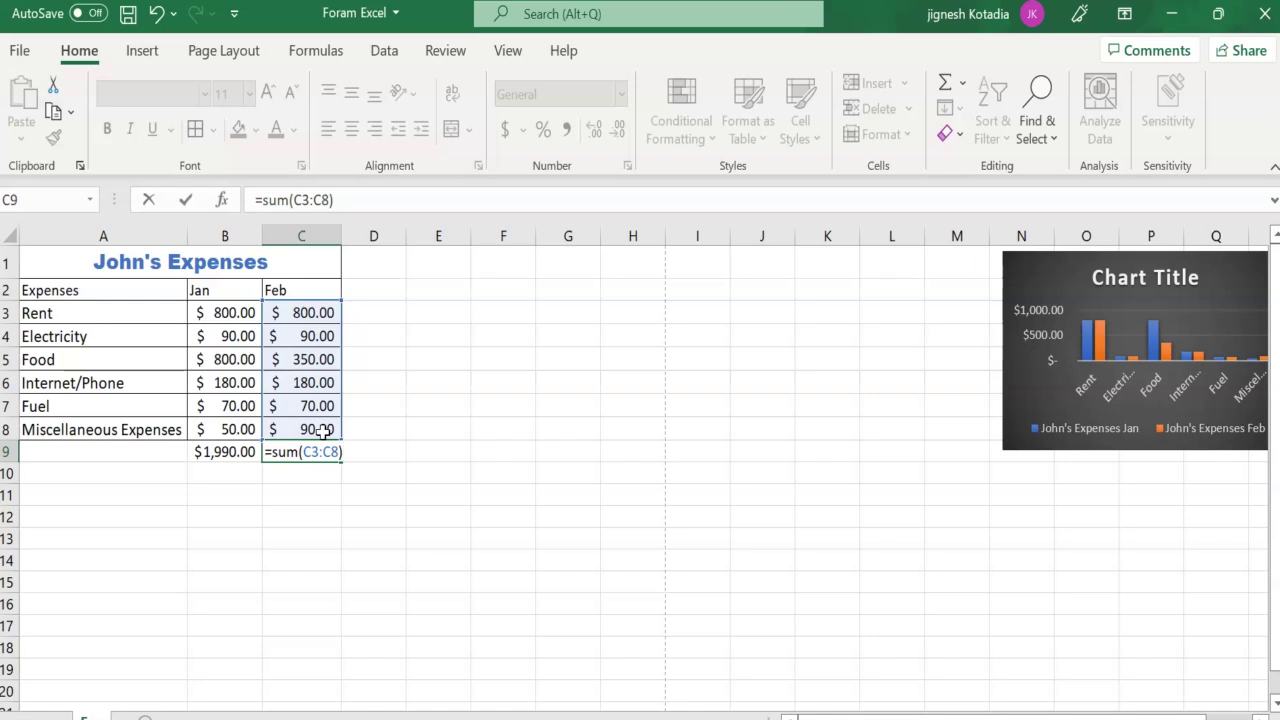
key(Return)
click(394, 492)
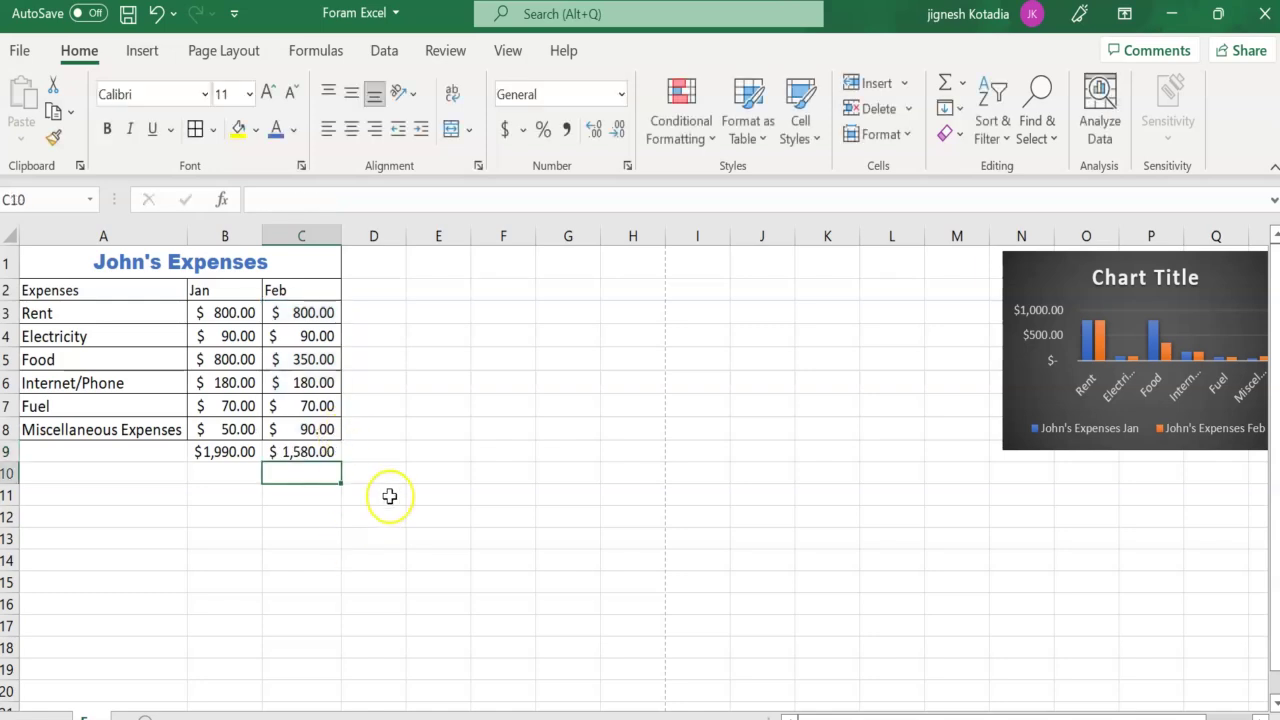
Examine the total formulas in B9 and C9 and look over the available AutoSum functions
click(220, 450)
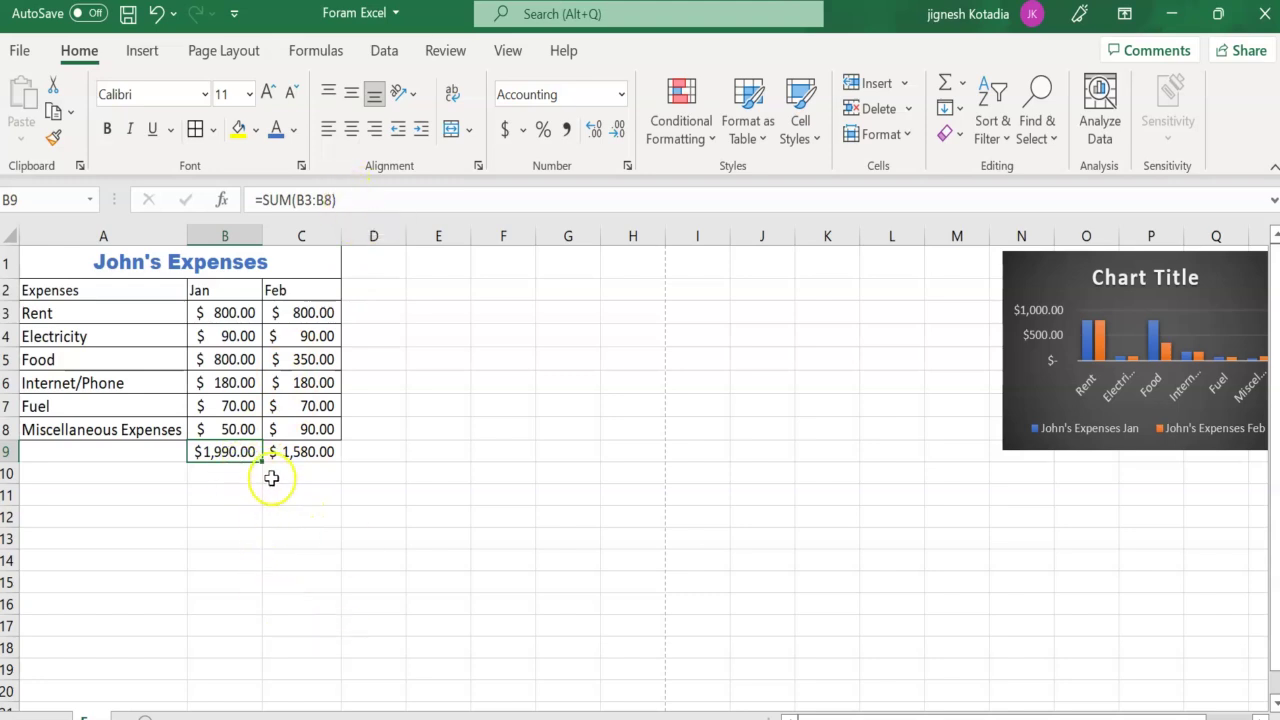
click(331, 492)
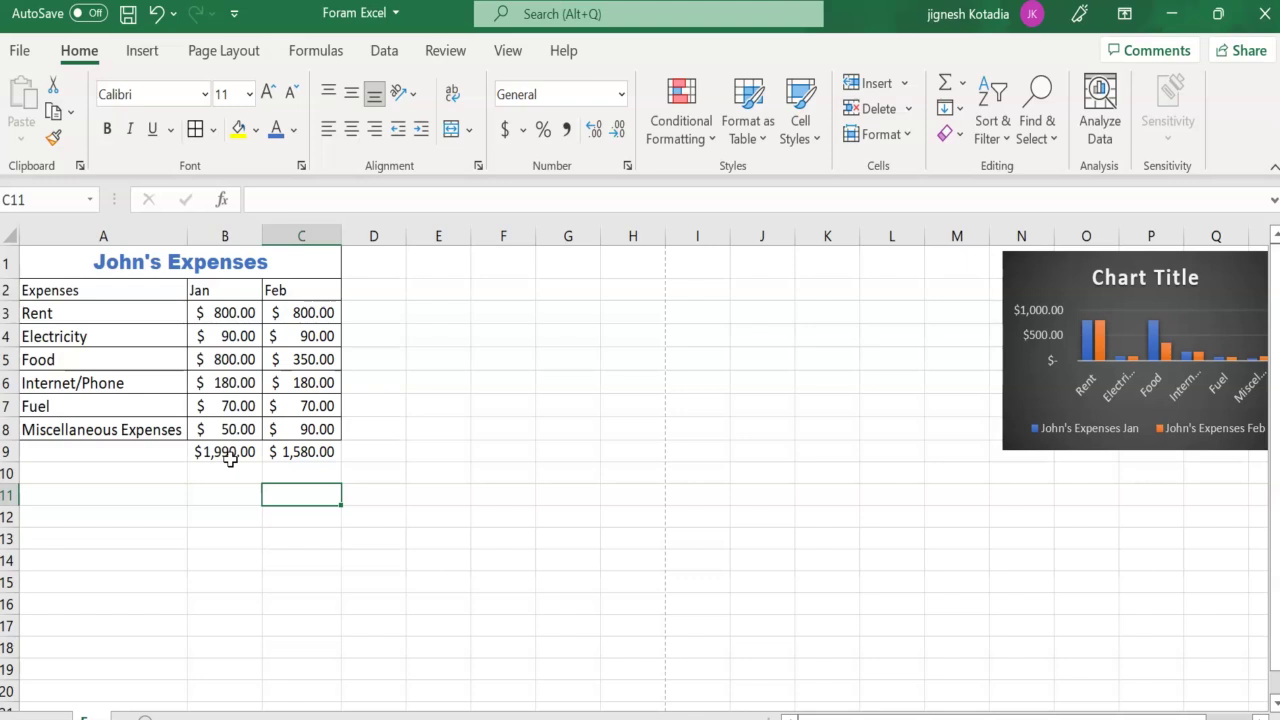
click(313, 50)
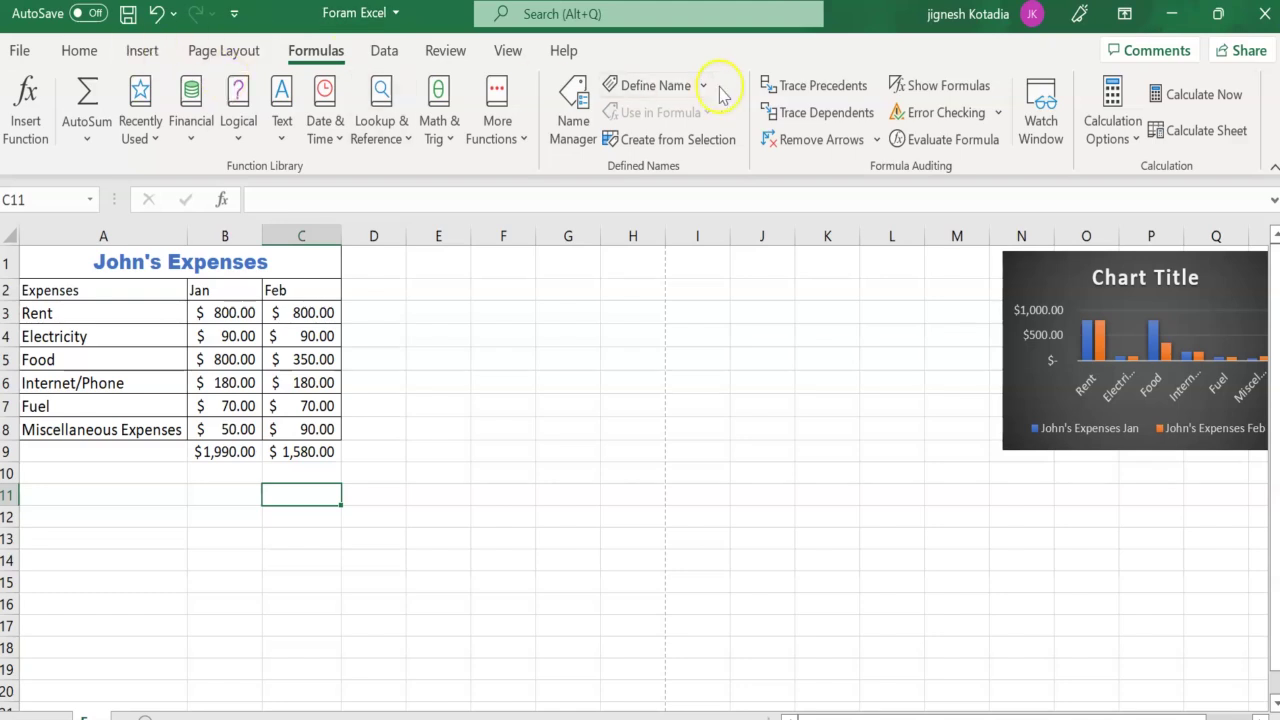
click(81, 55)
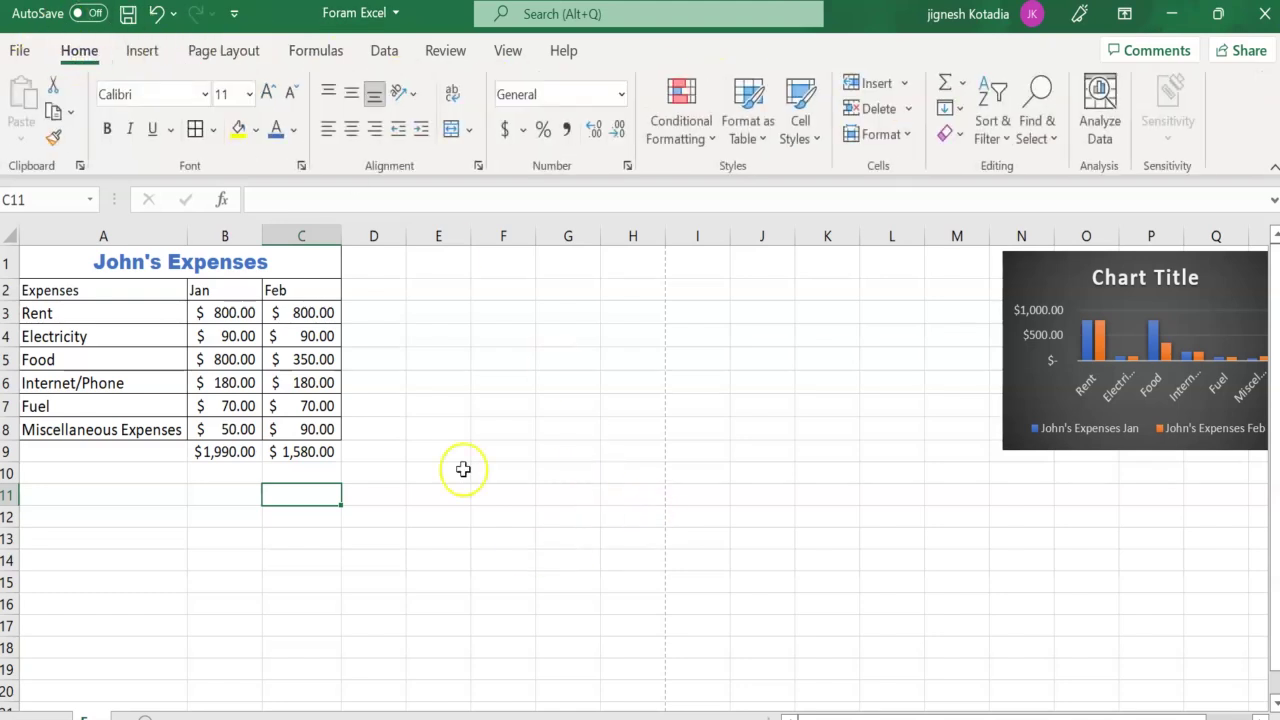
click(220, 451)
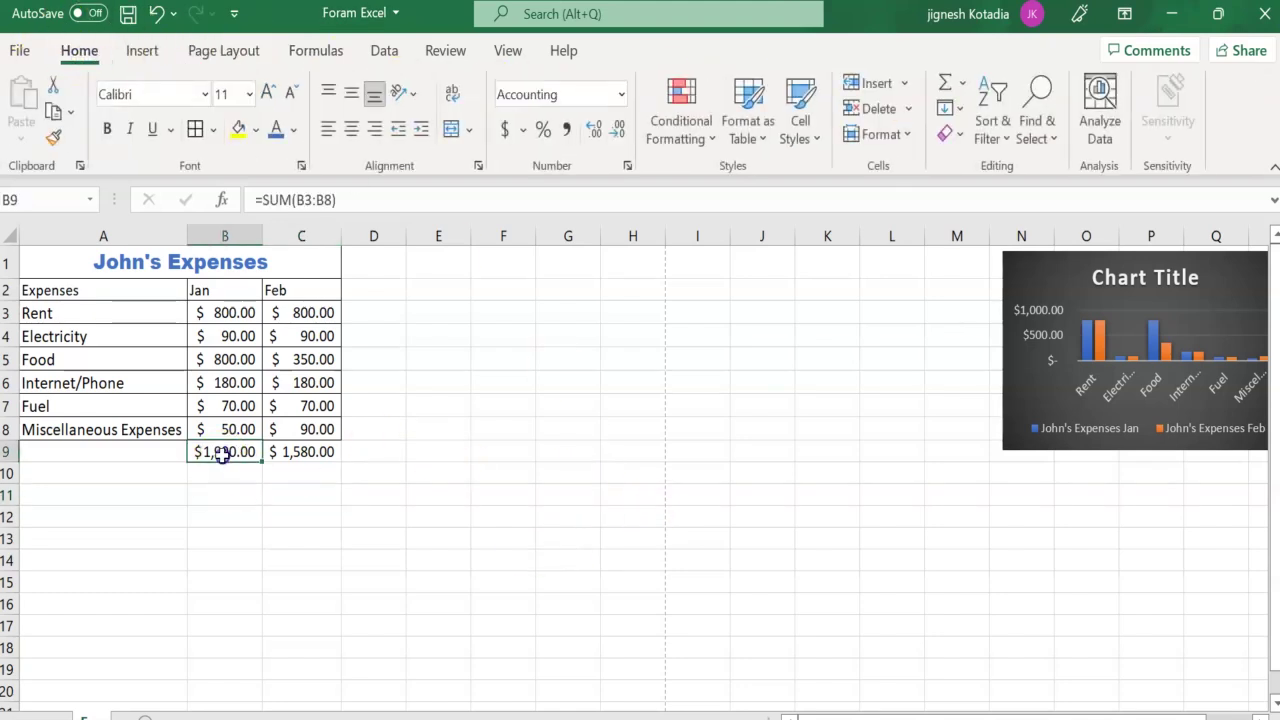
click(318, 445)
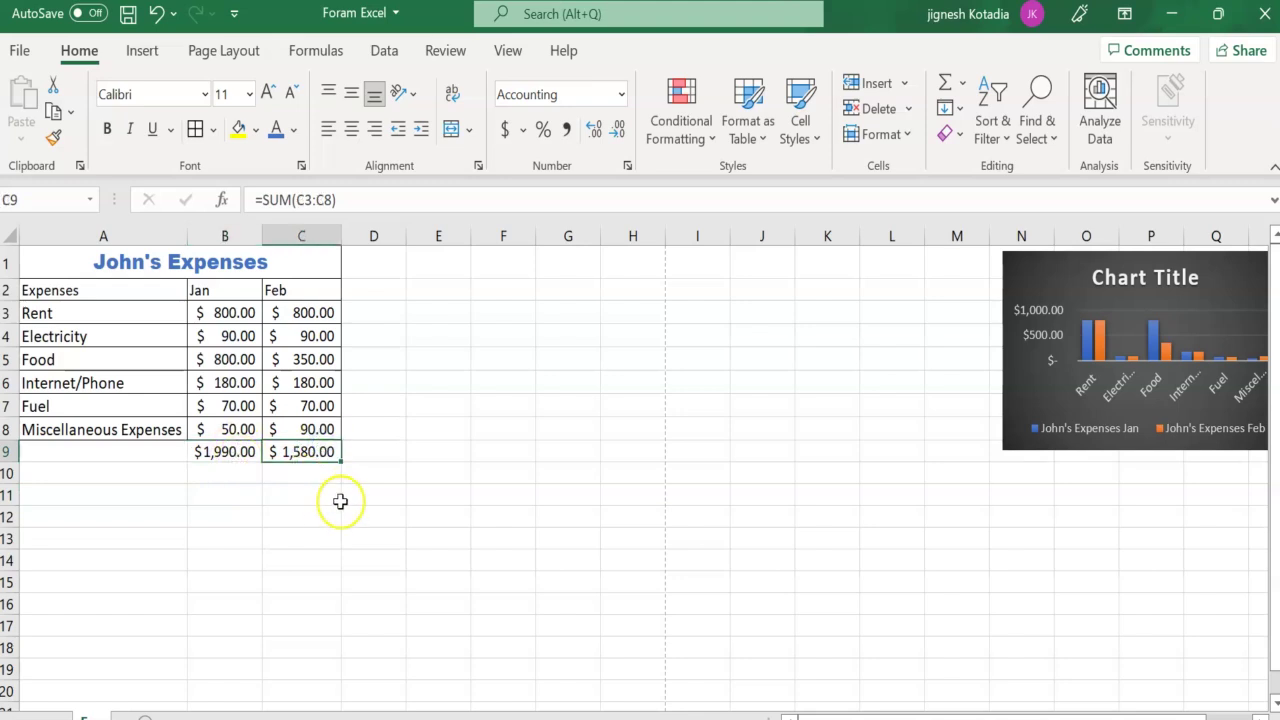
click(223, 455)
click(296, 455)
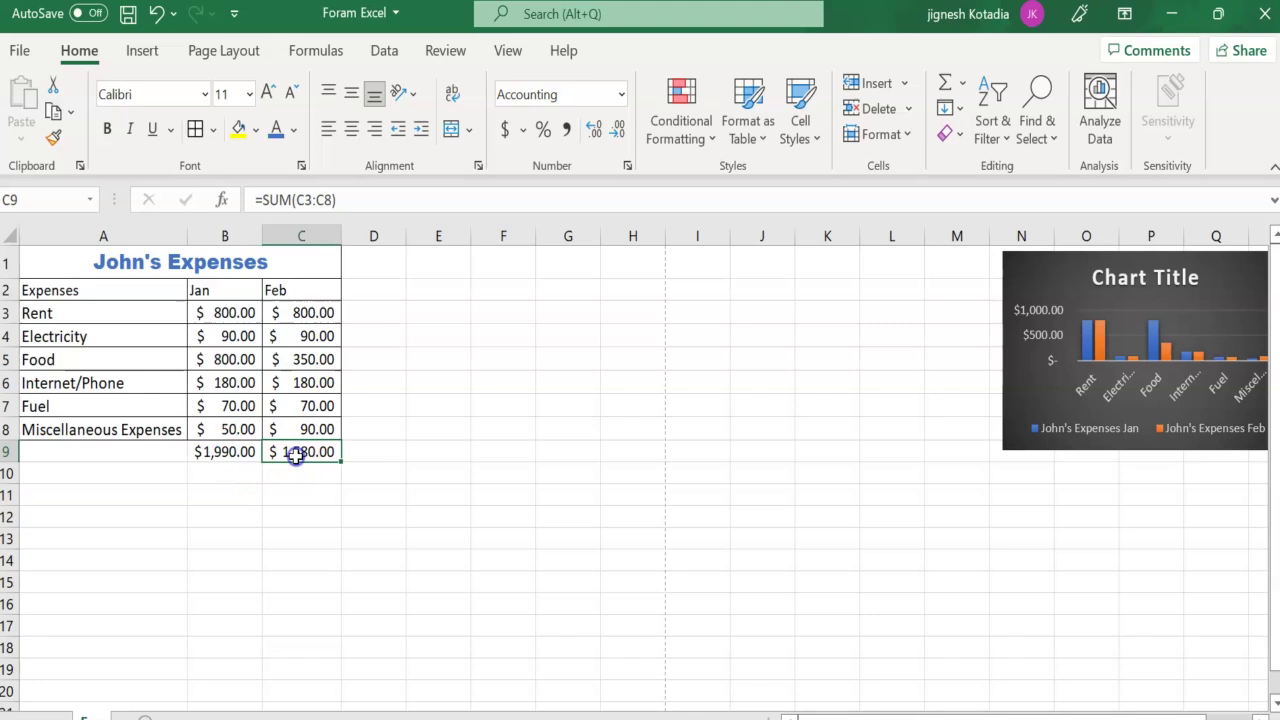
click(223, 455)
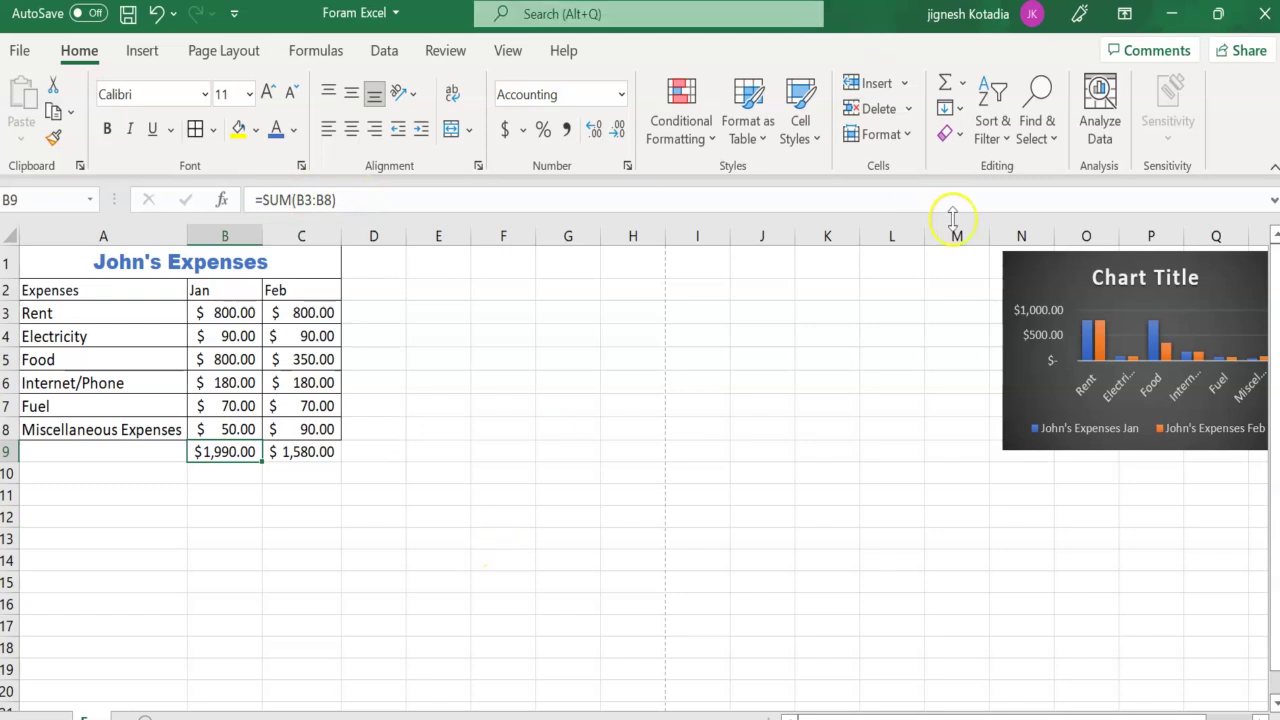
click(964, 84)
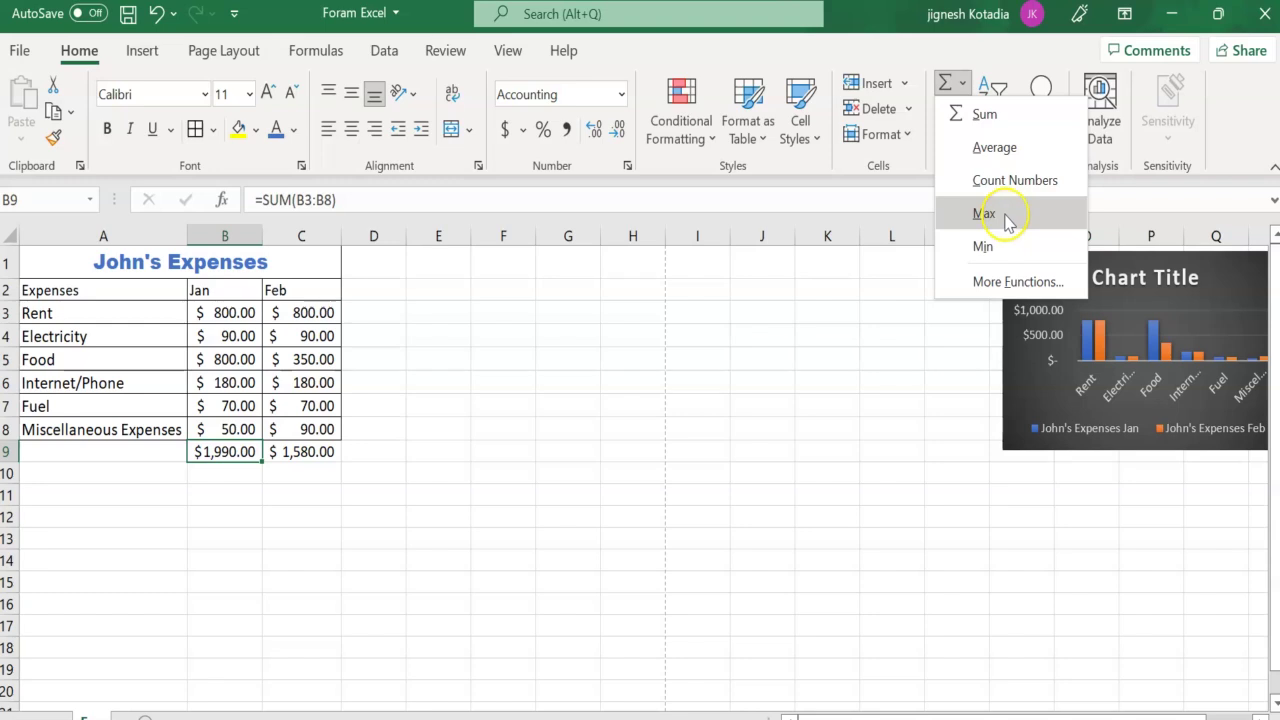
click(962, 88)
click(495, 513)
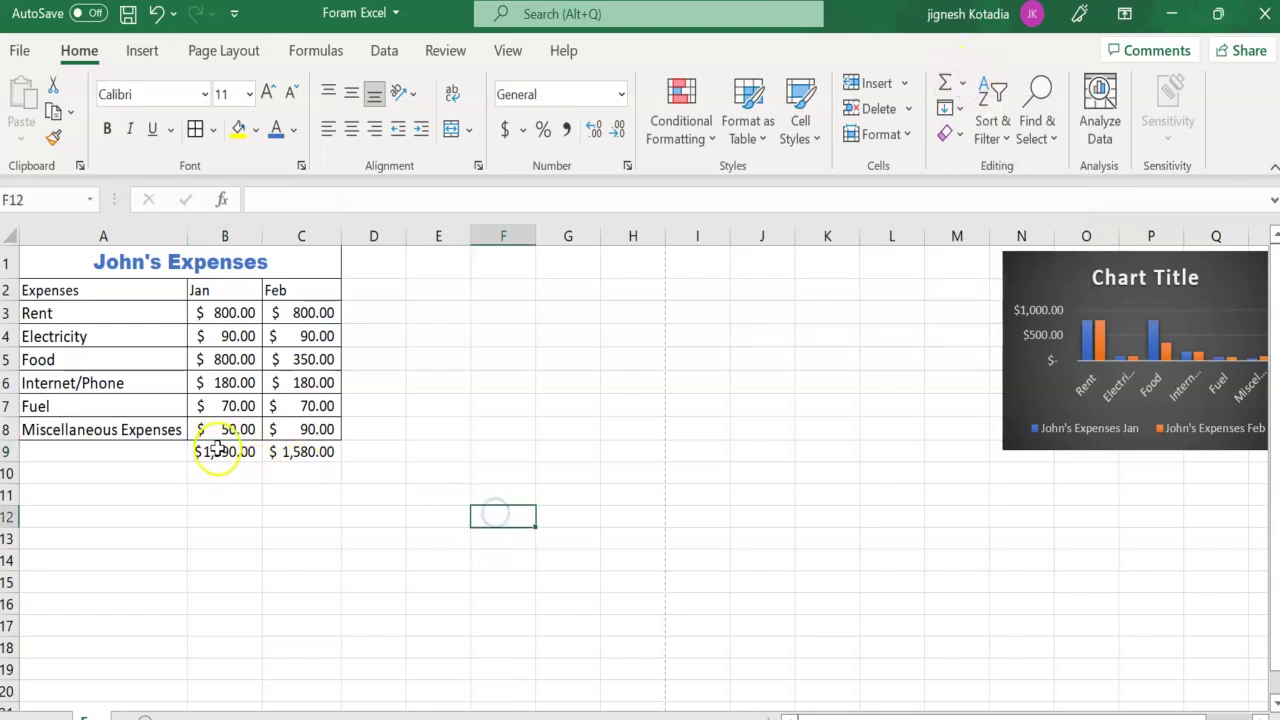
Clear the January and February totals from cells B9:C9
drag(214, 451, 320, 451)
key(Delete)
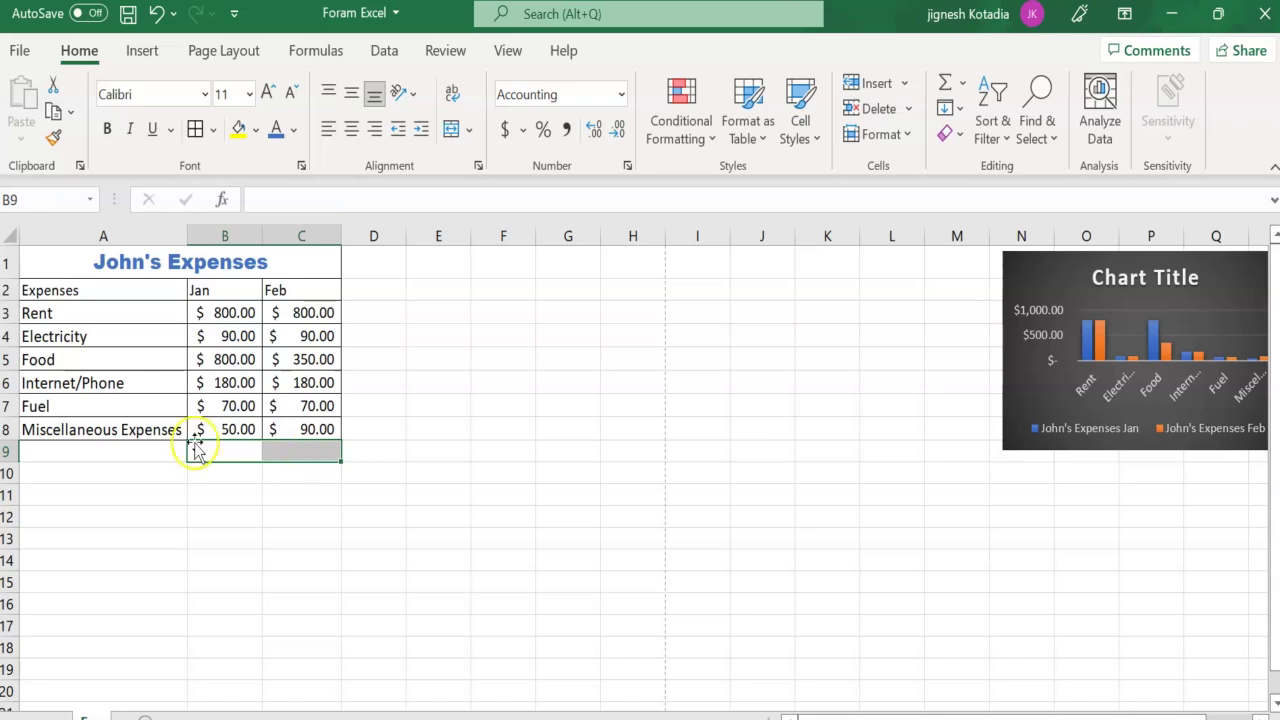
Total the January expenses in B3:B8 with the Sum option of AutoSum, placing the result in B9
click(243, 312)
drag(243, 312, 238, 425)
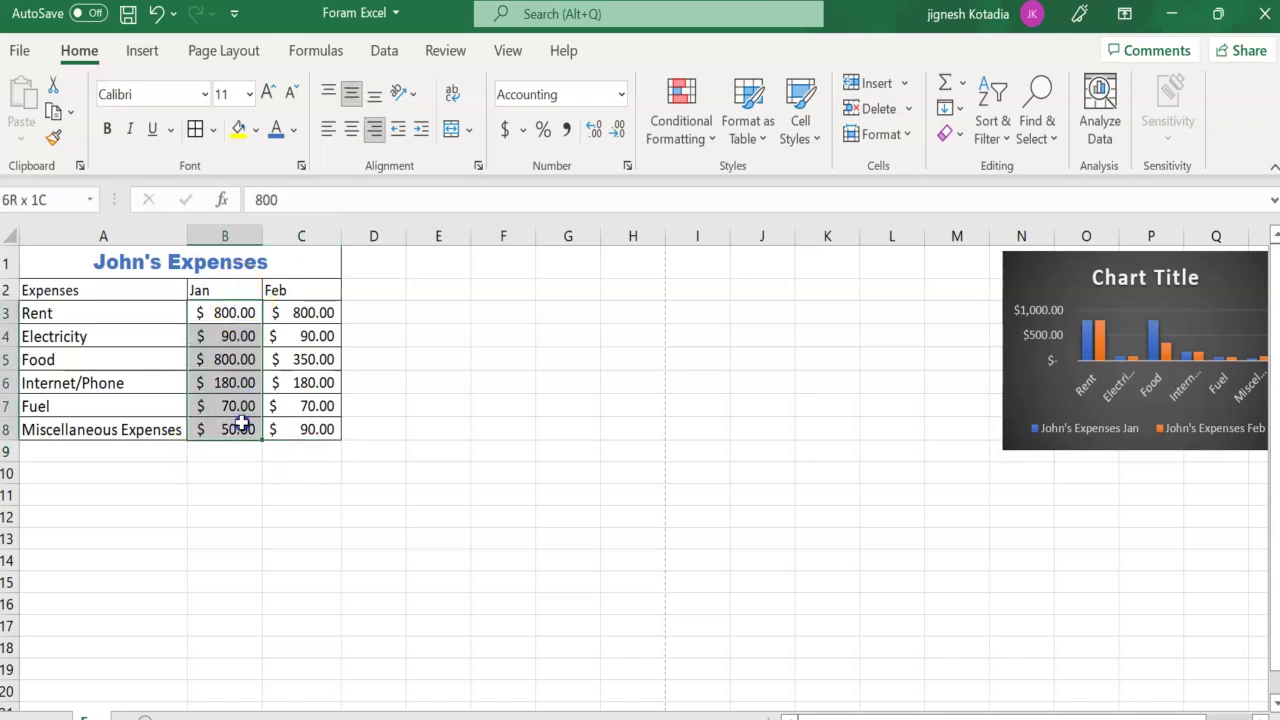
click(962, 83)
click(975, 115)
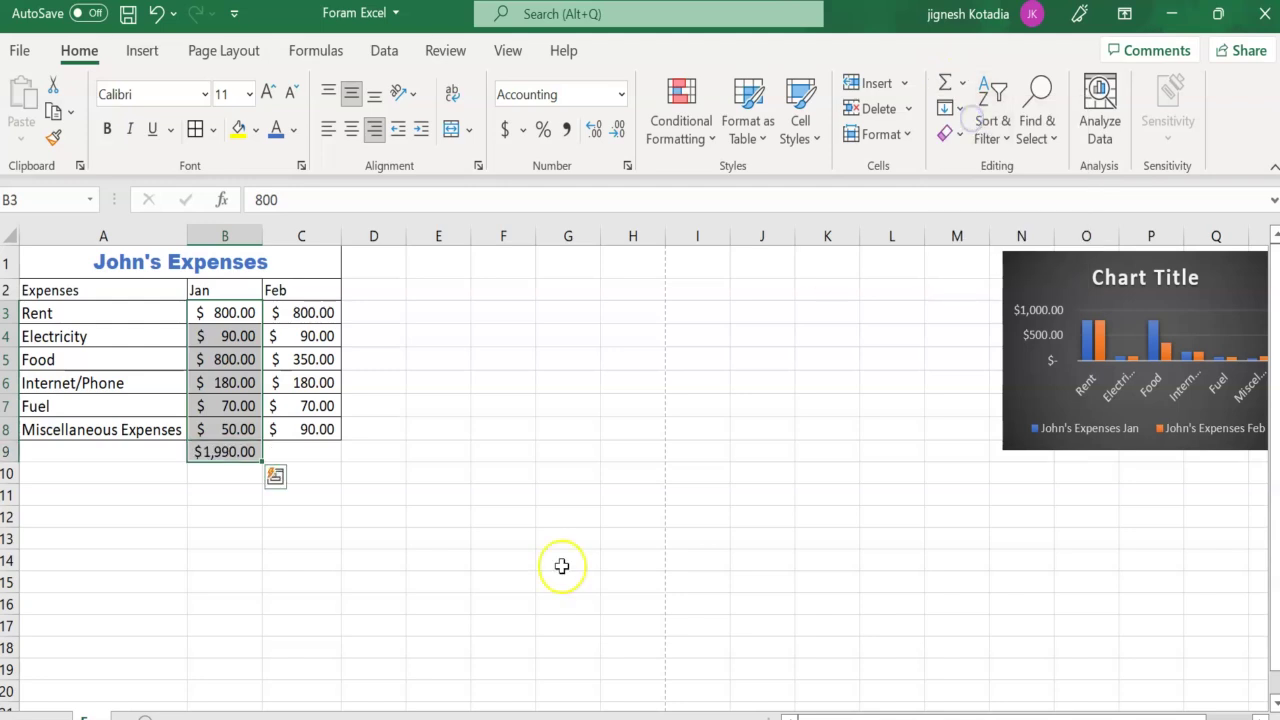
Fill the January total formula from B9 into C9 to total the February expenses, and compare the formulas in both cells
click(305, 456)
click(236, 453)
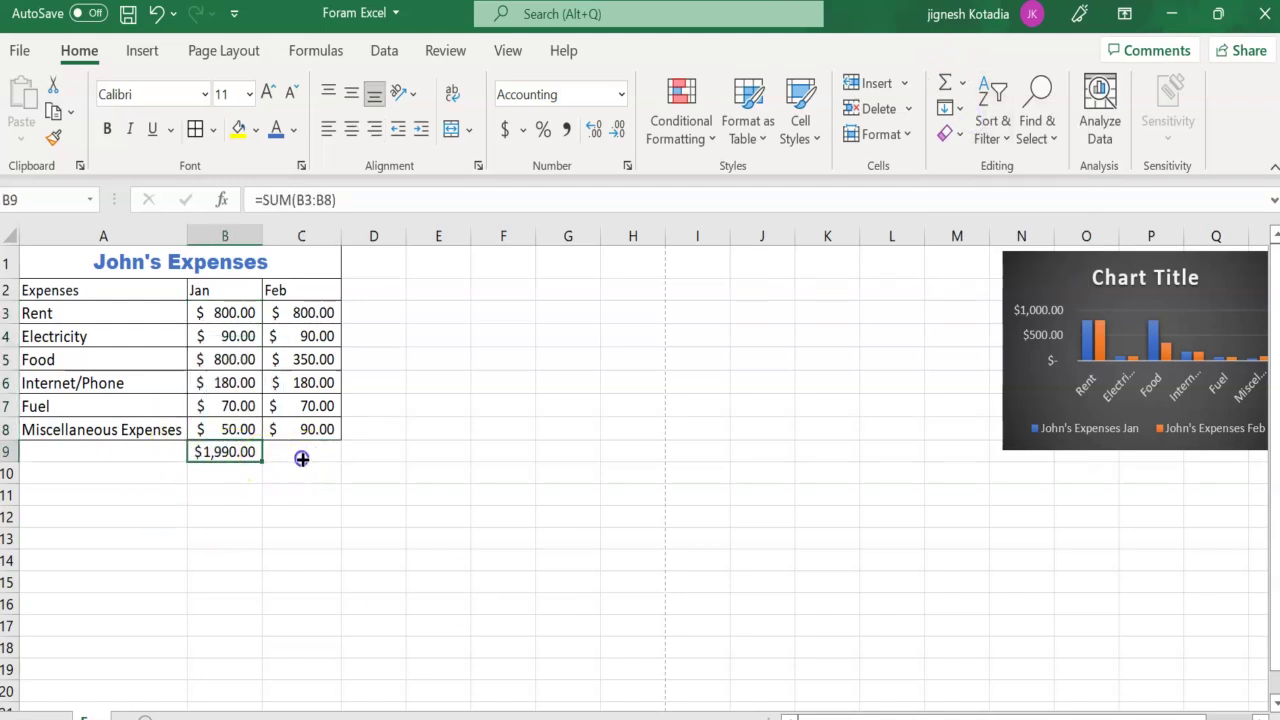
drag(262, 462, 306, 452)
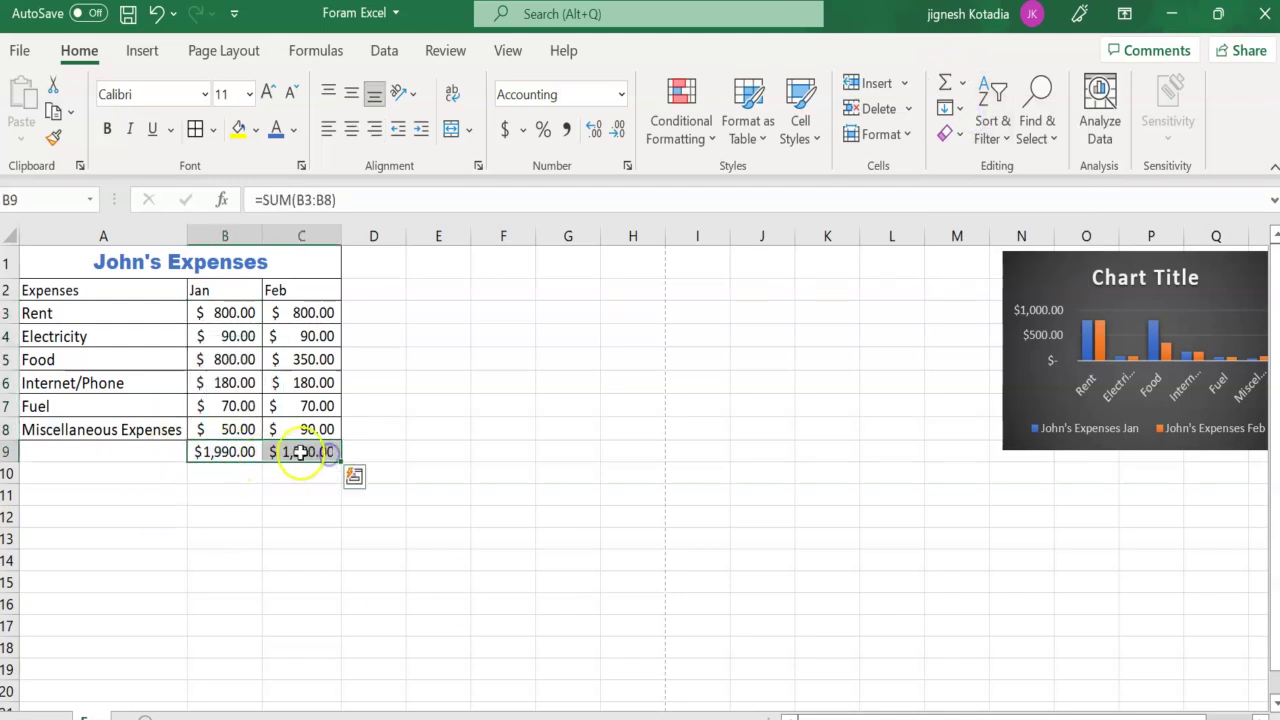
click(371, 455)
click(202, 453)
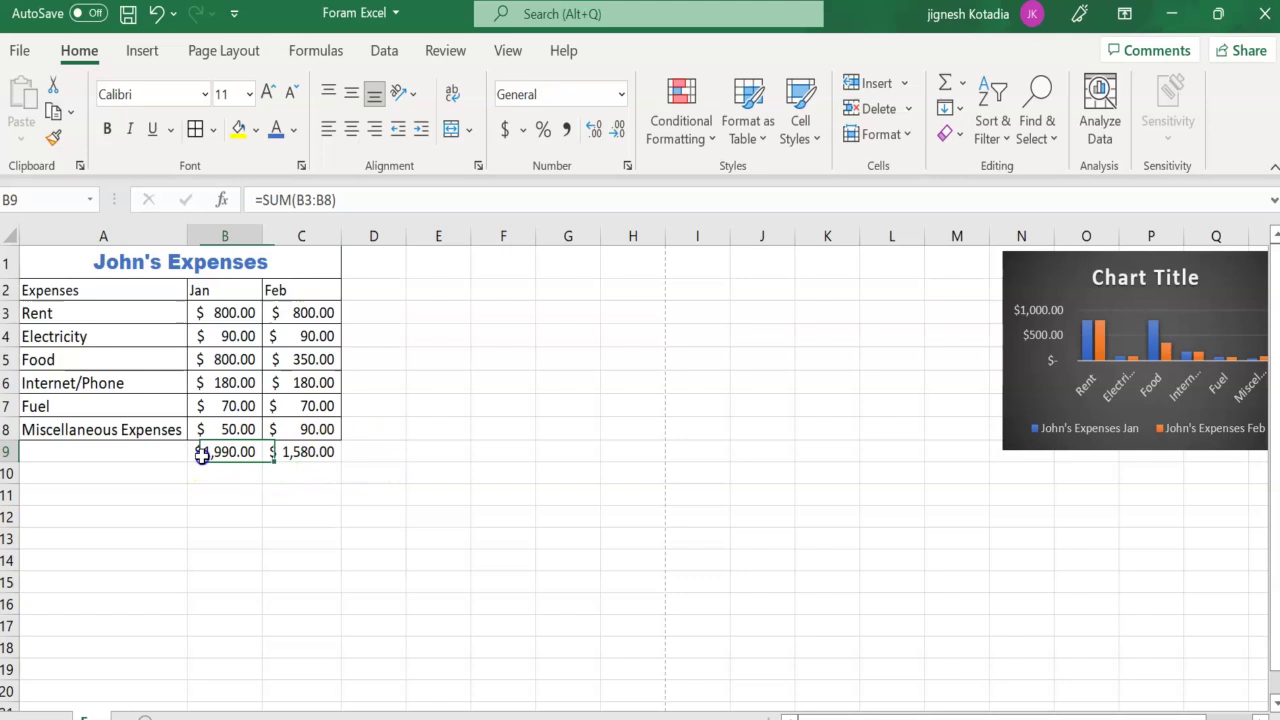
click(286, 450)
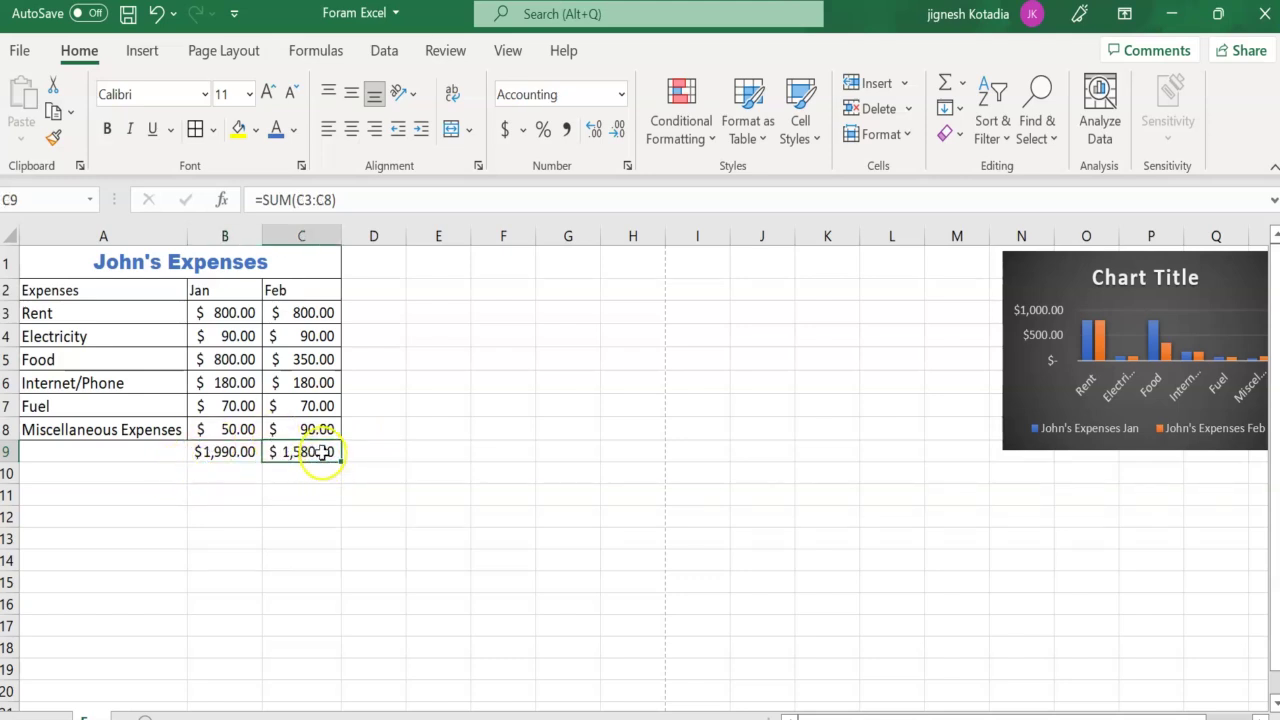
click(248, 452)
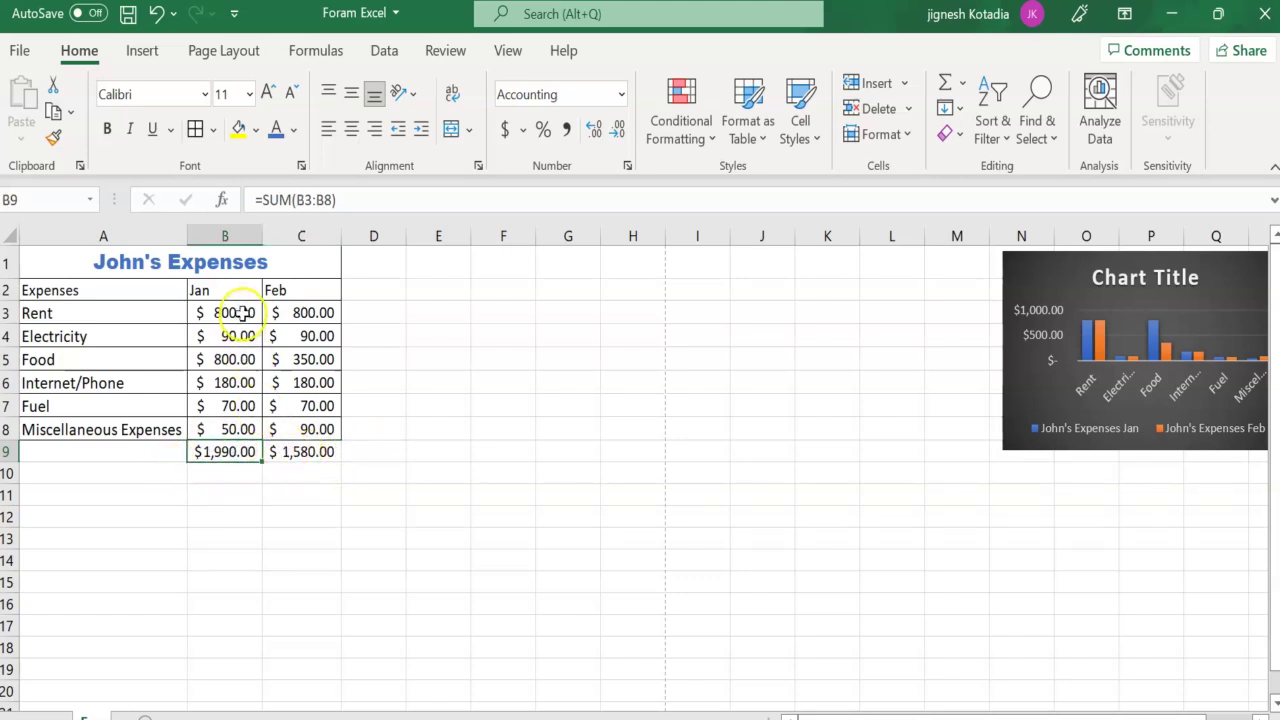
click(311, 452)
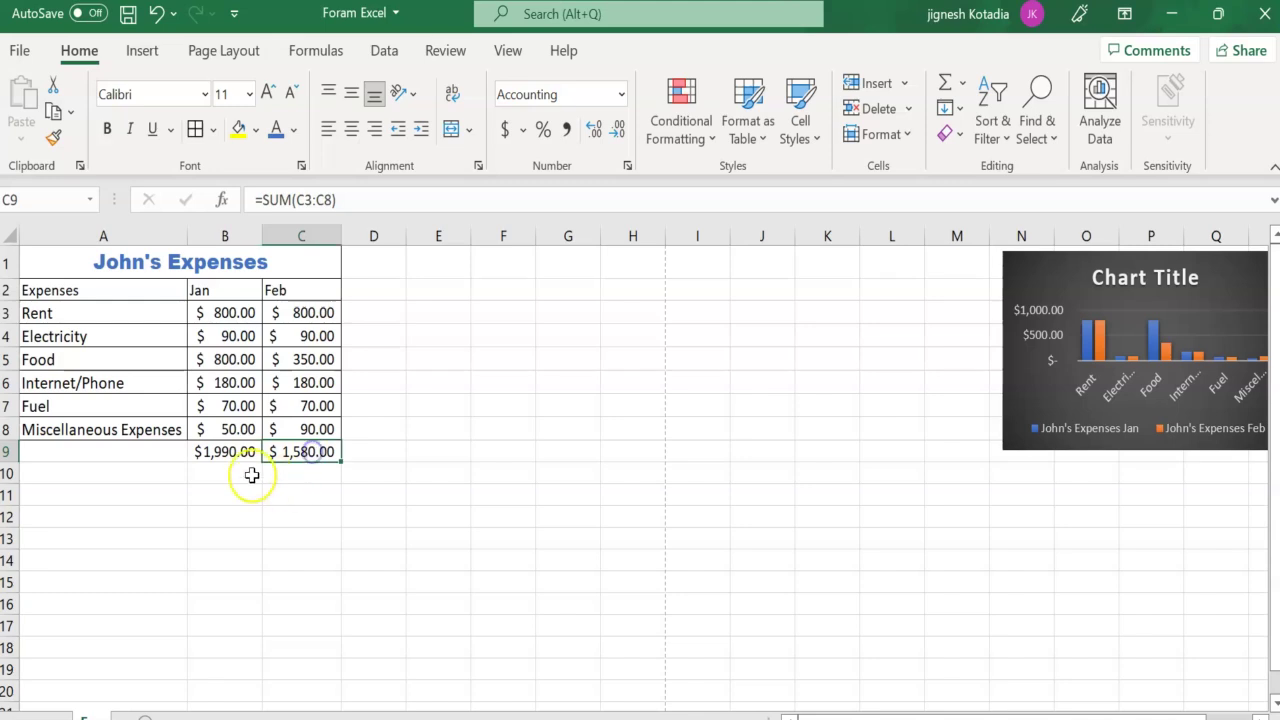
click(226, 455)
Label the totals row by entering "Total Expenses" in cell A9
click(121, 453)
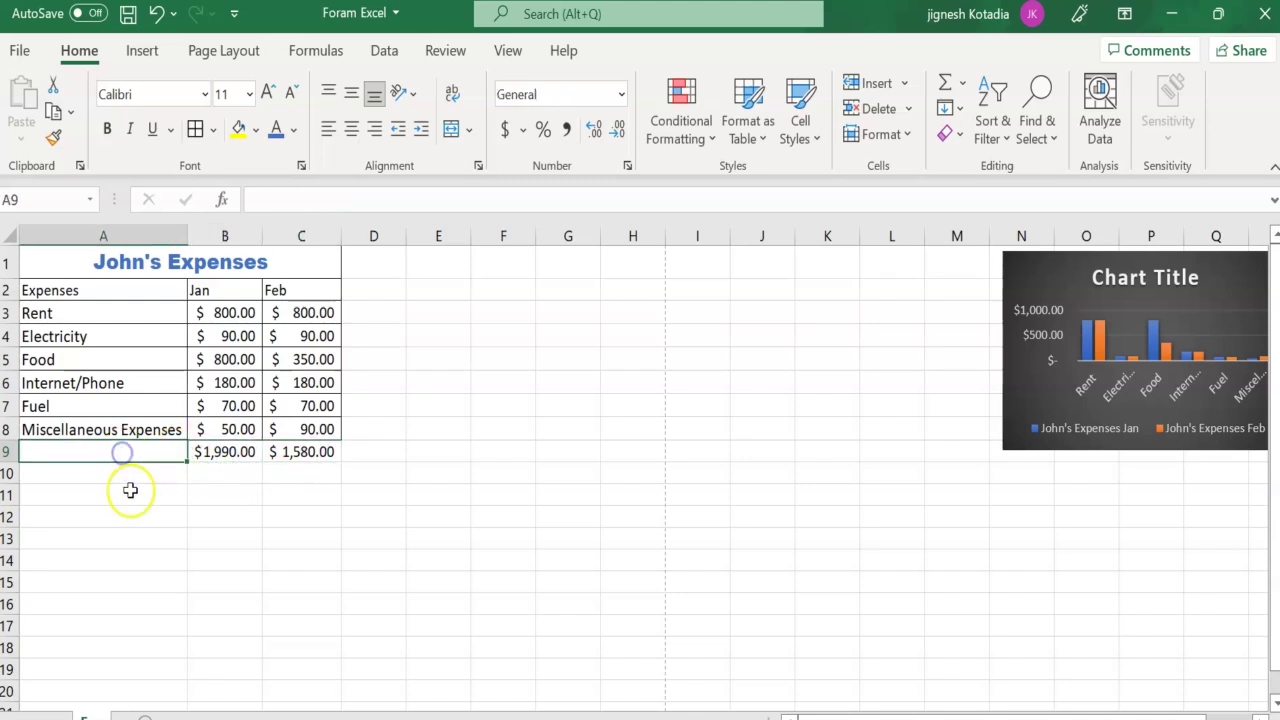
text(Total Expenses)
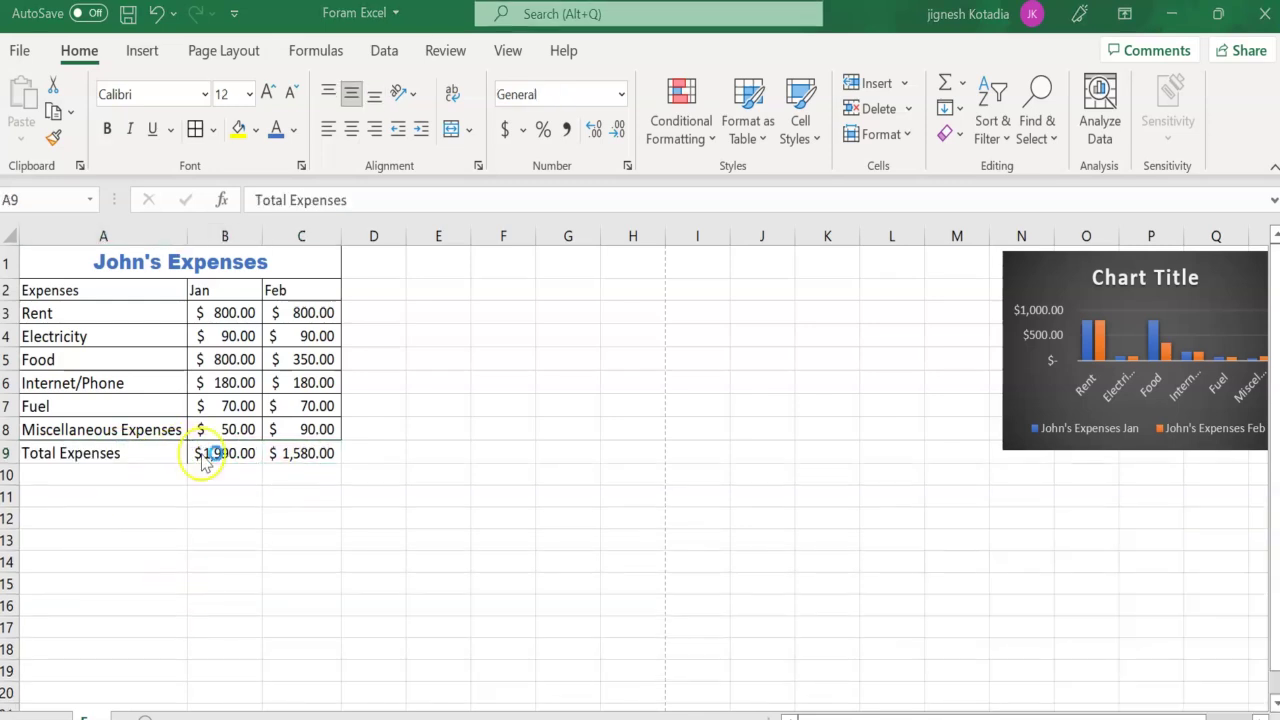
click(235, 453)
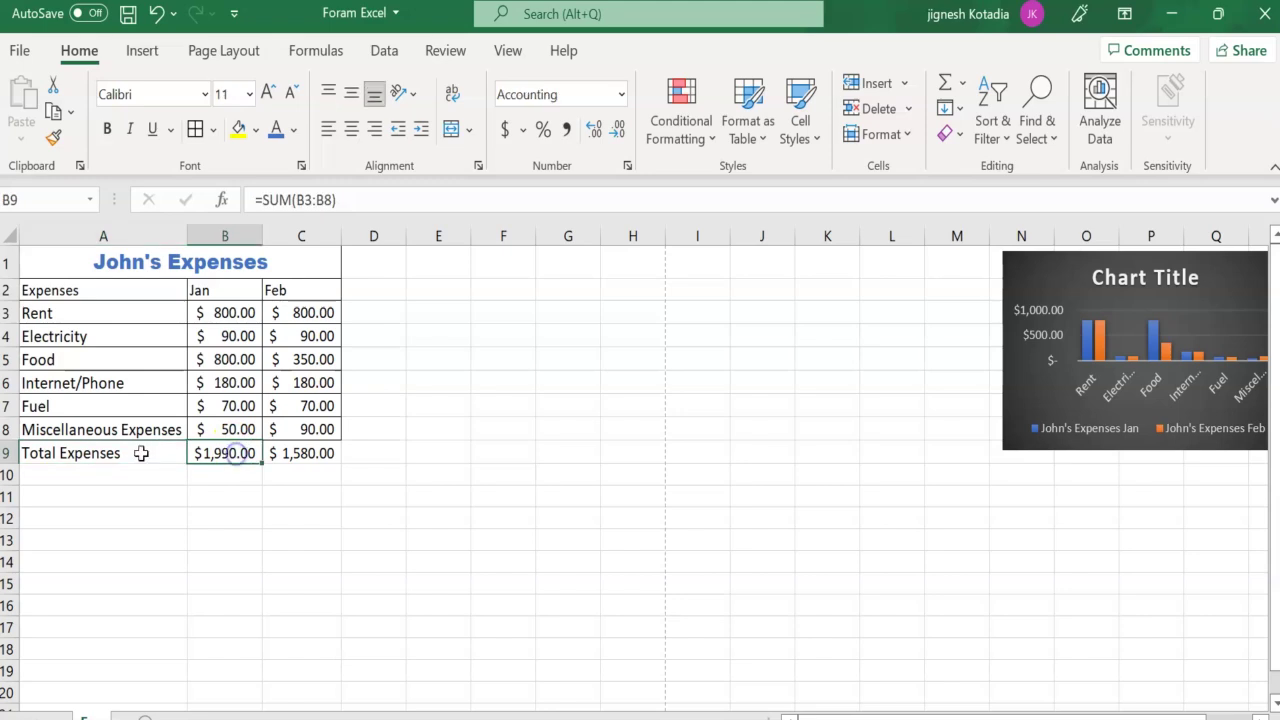
click(140, 453)
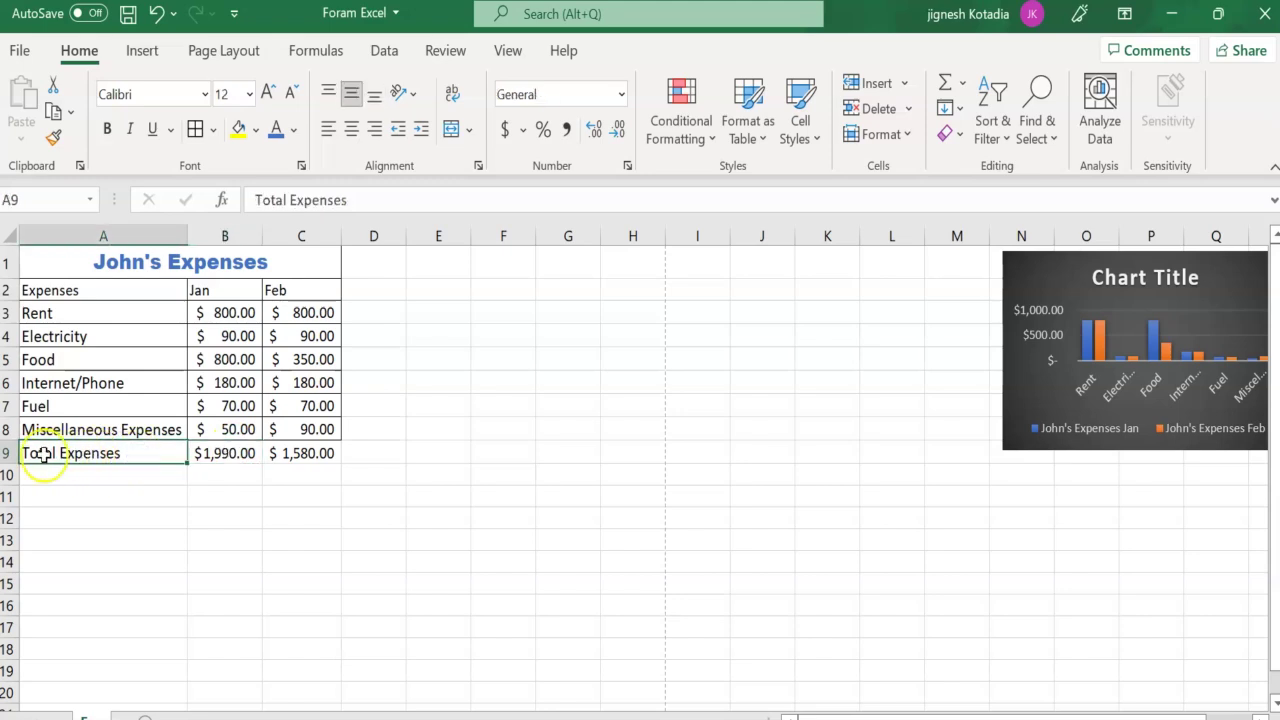
click(89, 458)
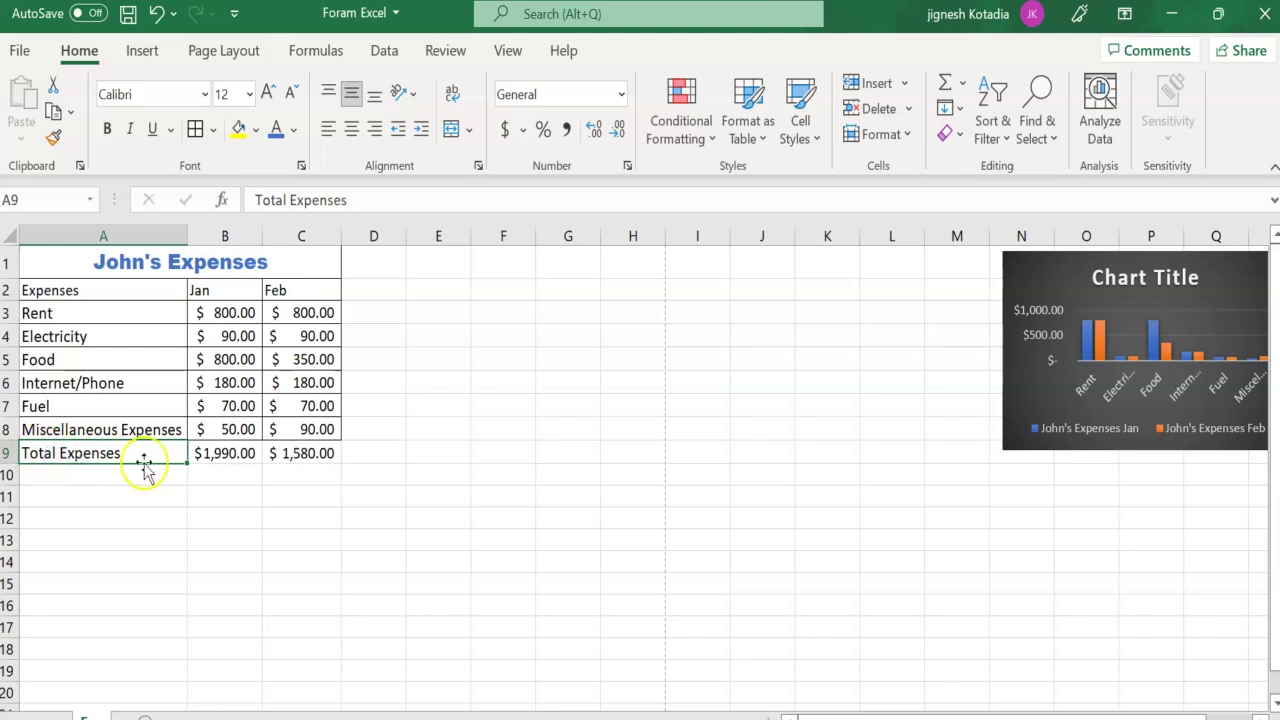
click(209, 466)
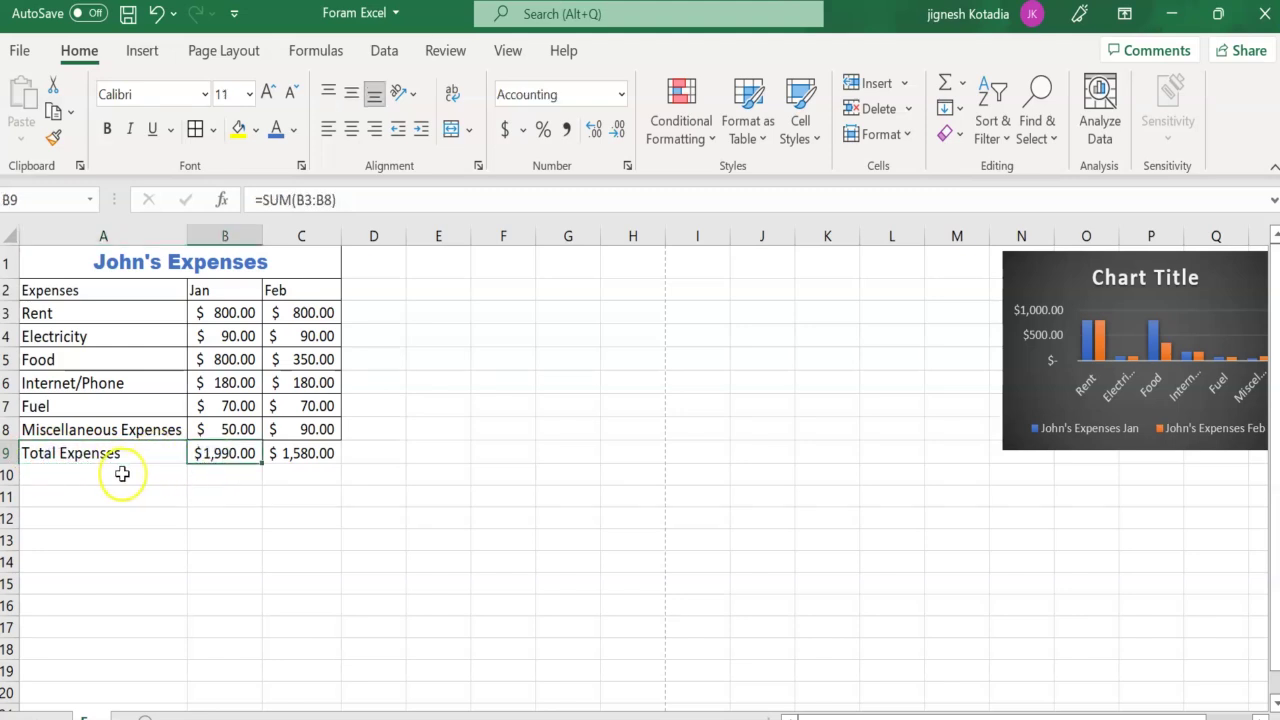
Add a "Monthly Income" row in row 10 with $2,500.00 for January and February, and enter the label "Monthly Savings" in A11
click(225, 474)
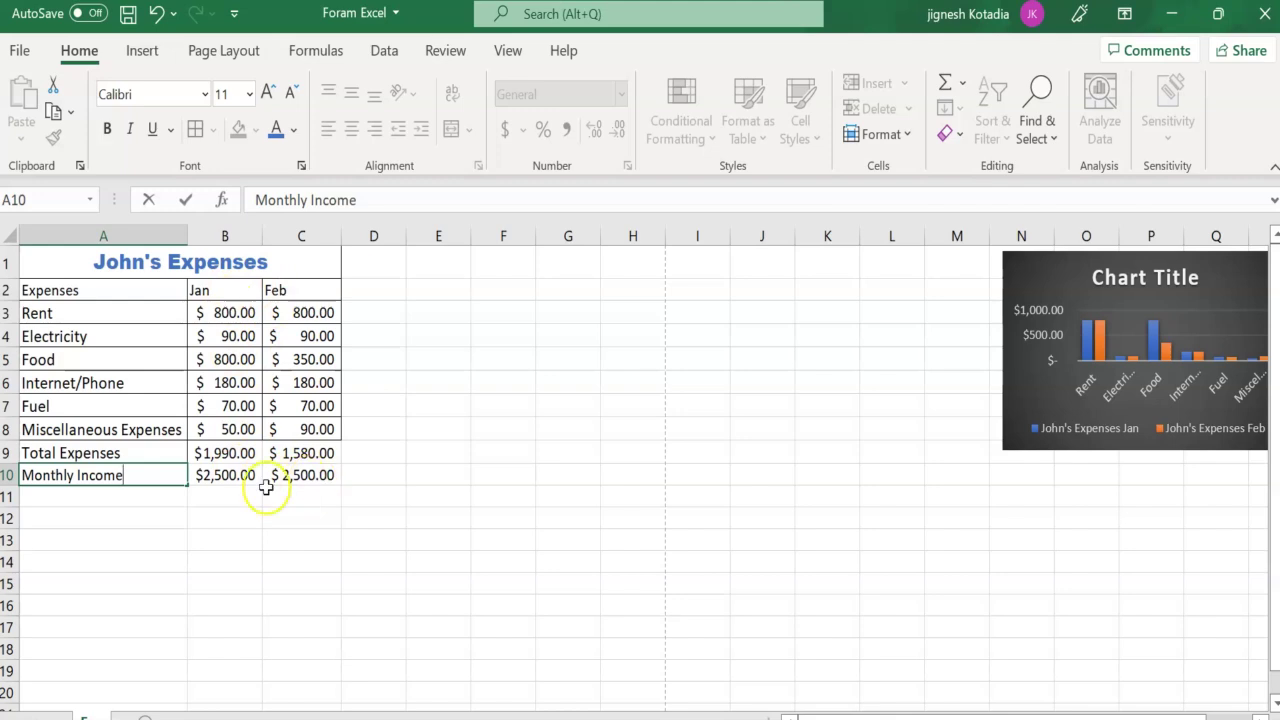
click(64, 496)
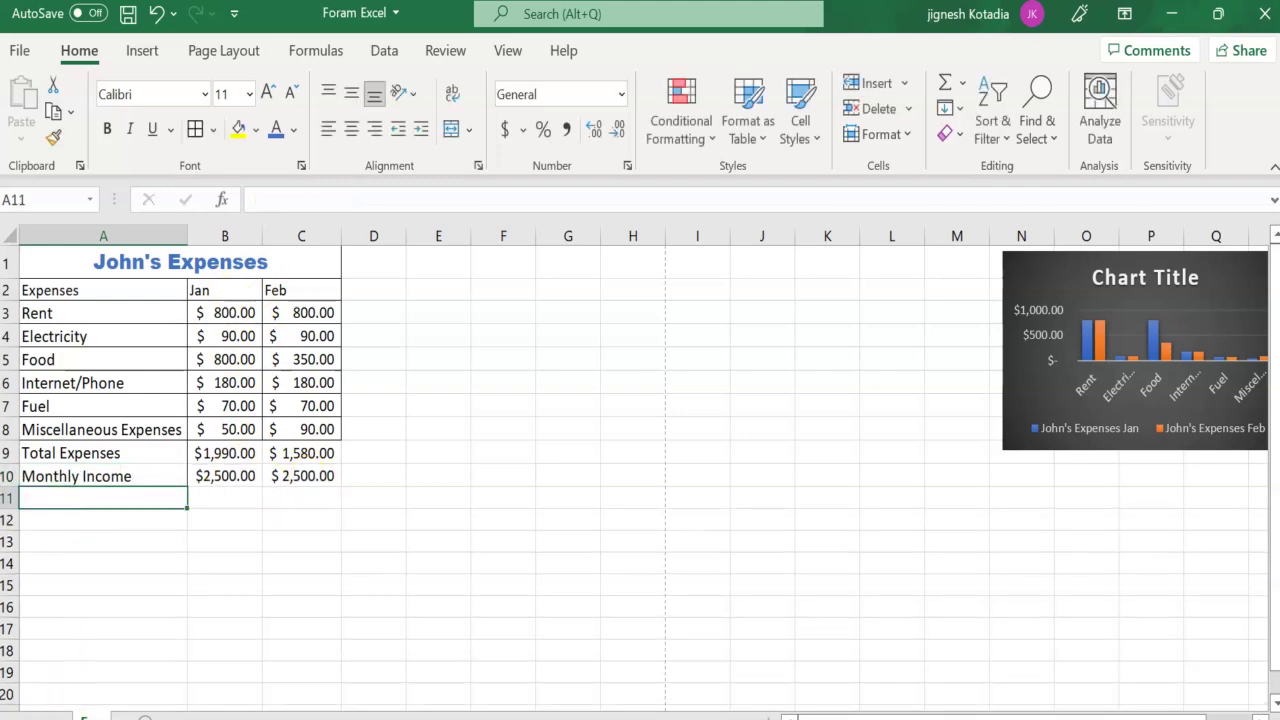
text(Monthly Savings)
click(134, 497)
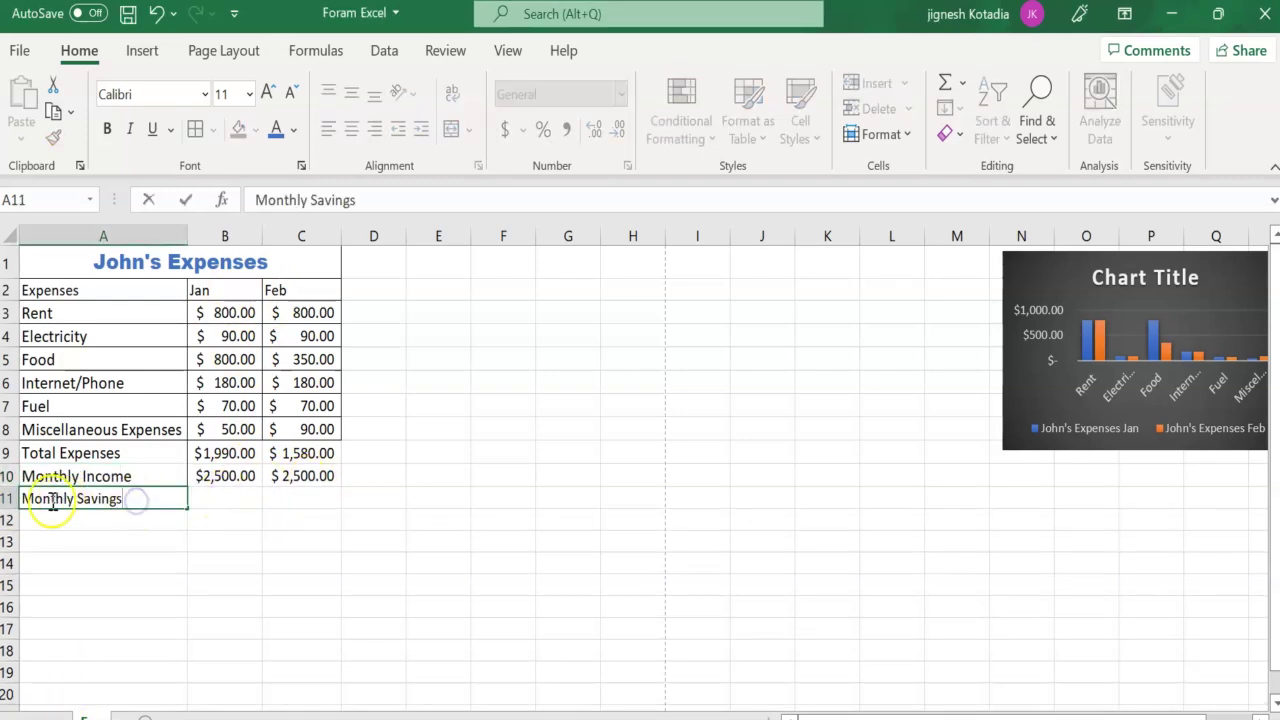
Enter the formula =B10-B9 in cell B11 to calculate the January savings from income minus total expenses
click(233, 476)
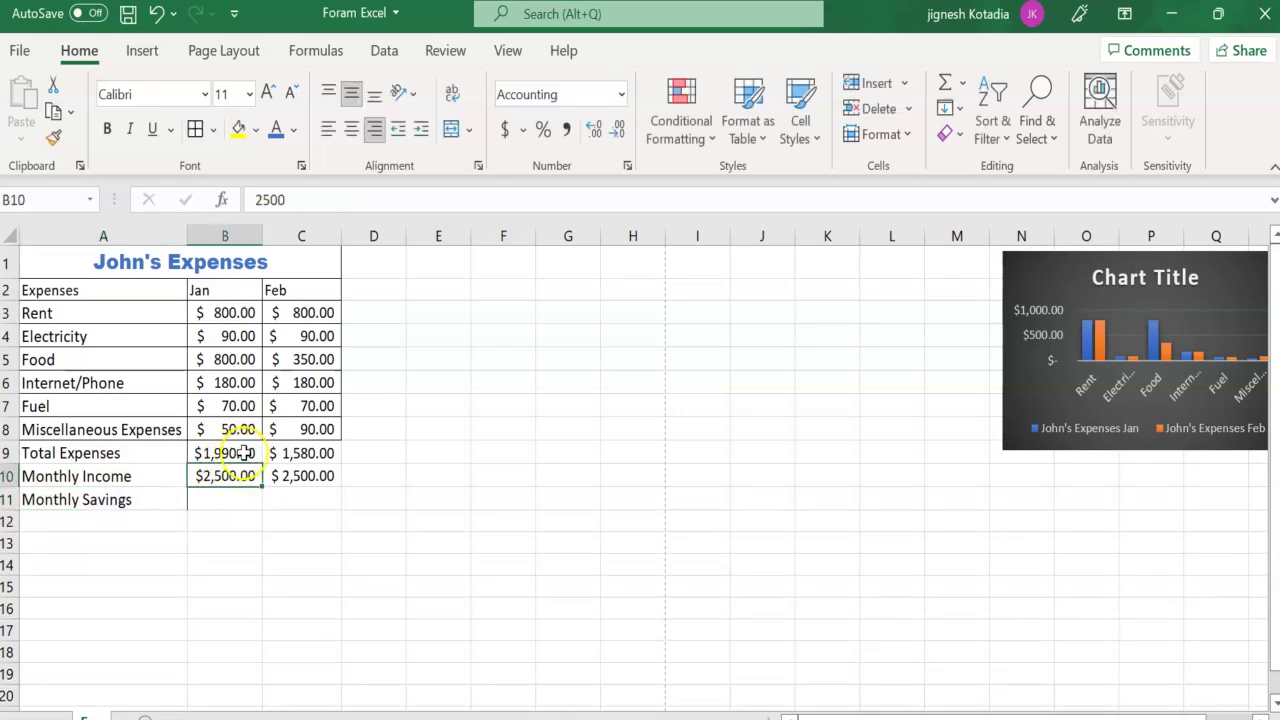
click(245, 453)
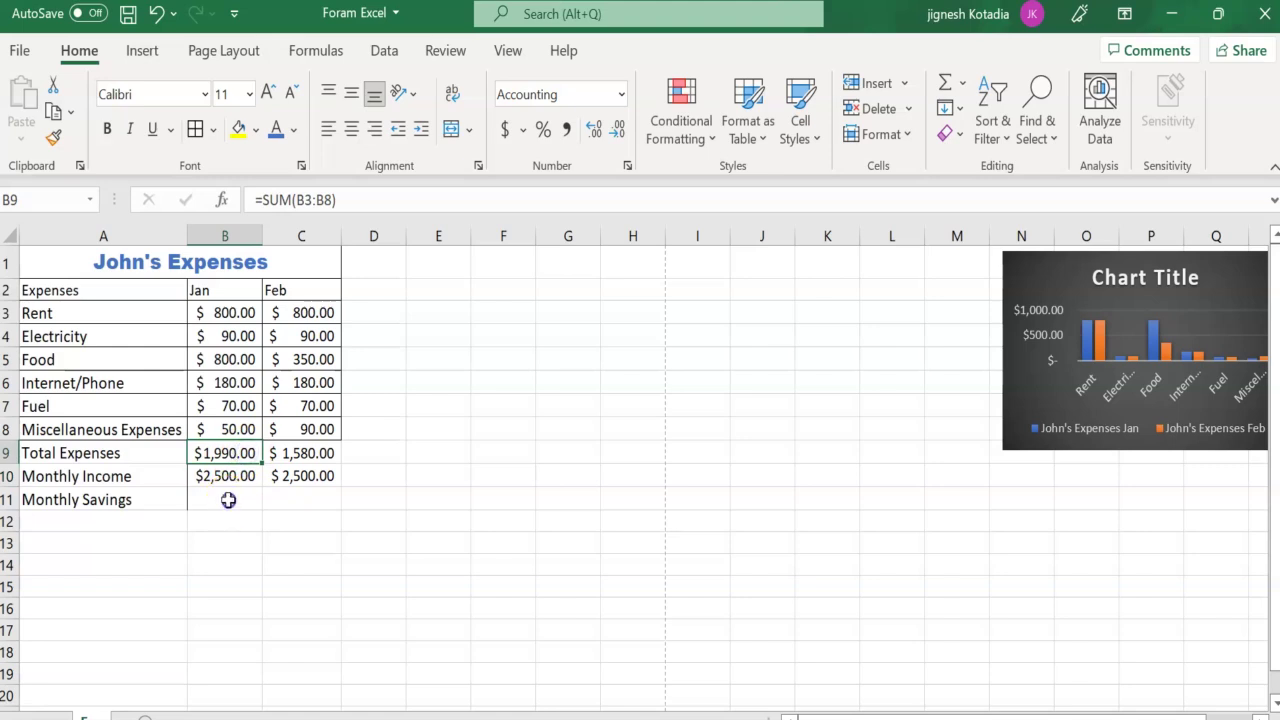
click(229, 500)
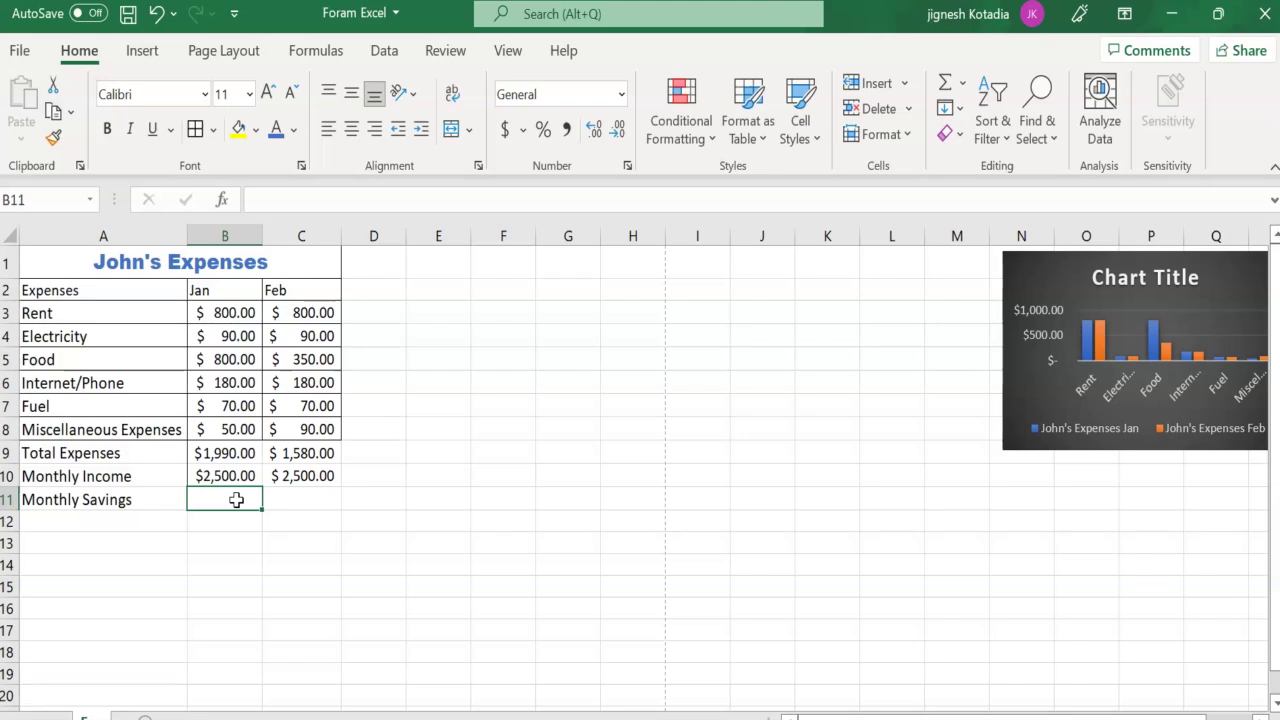
click(291, 205)
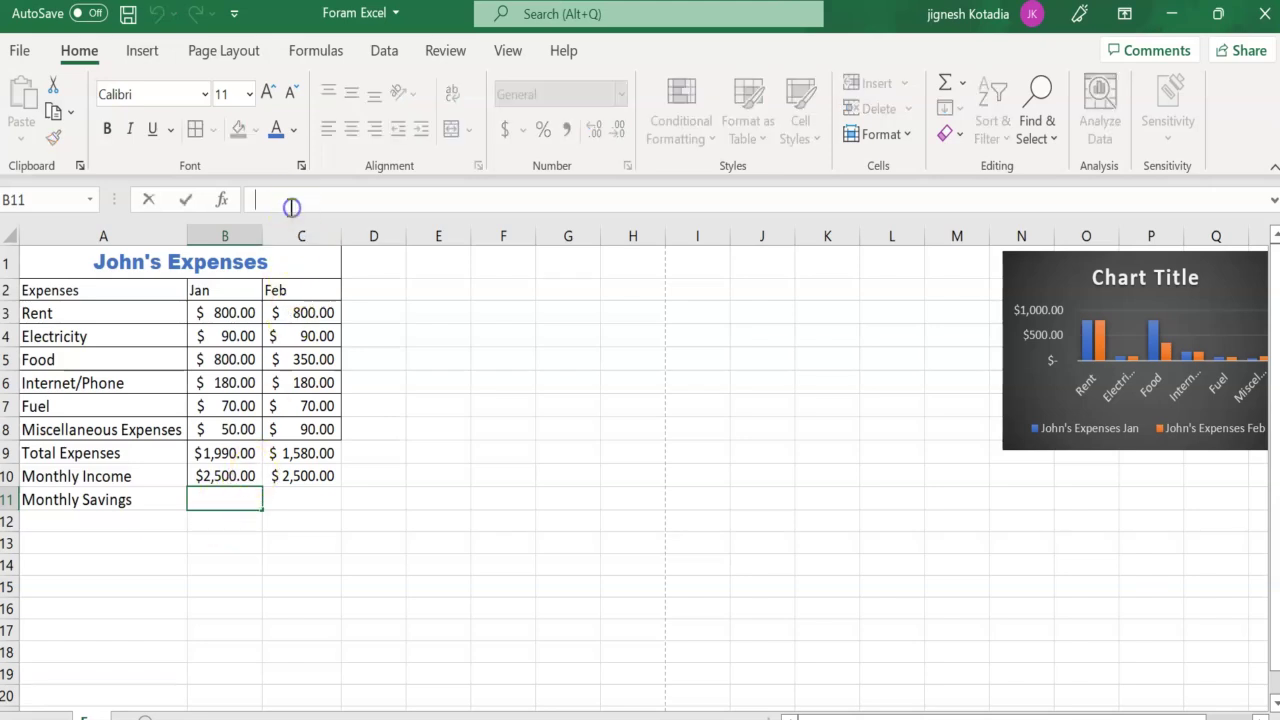
text(=)
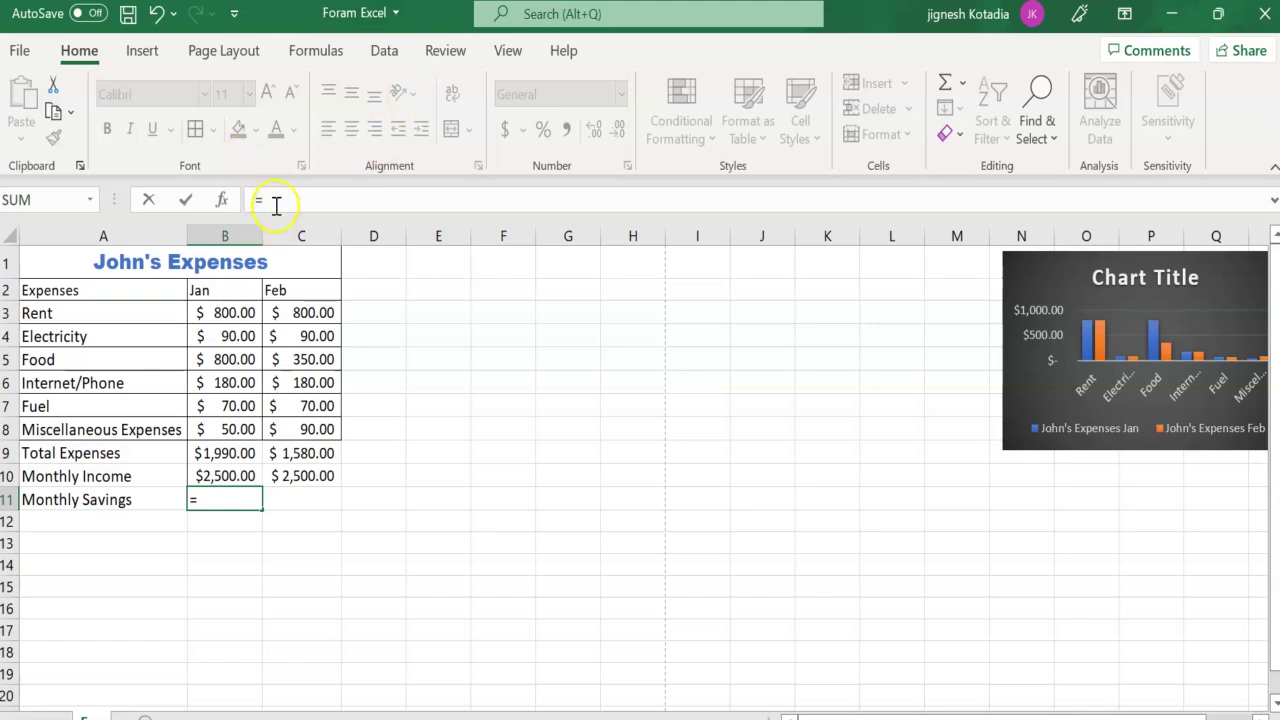
click(232, 477)
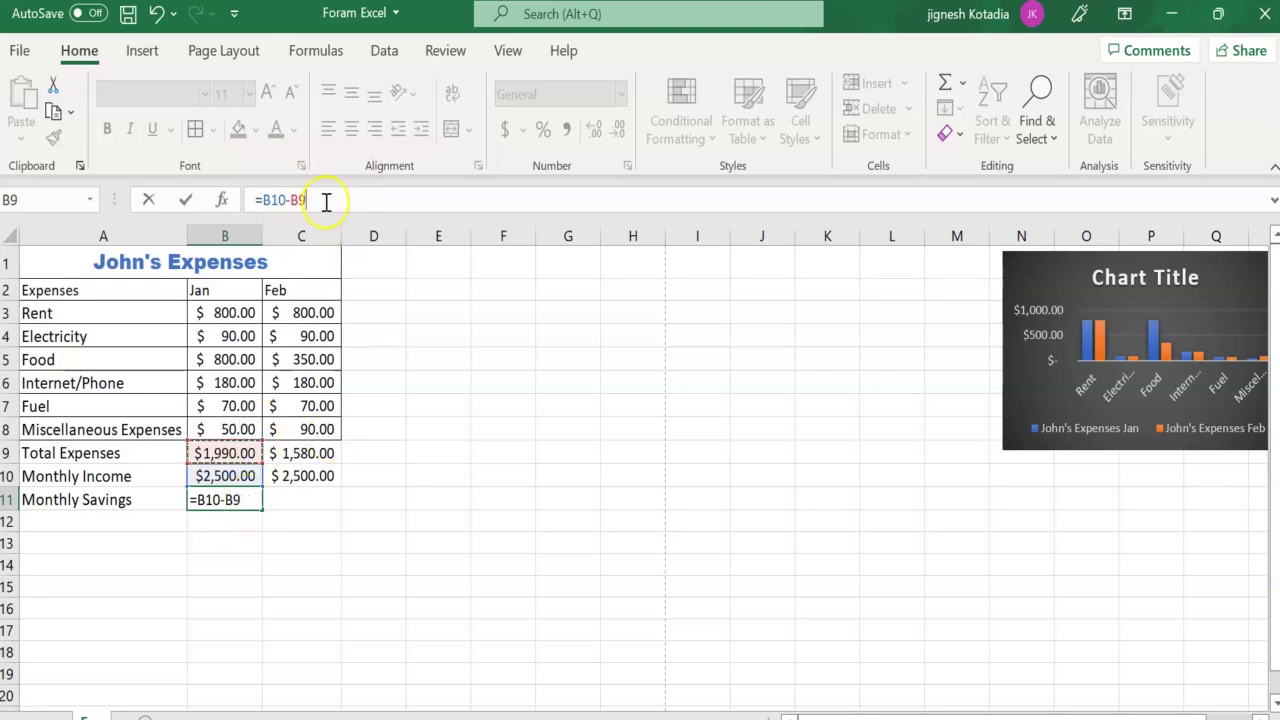
key(Return)
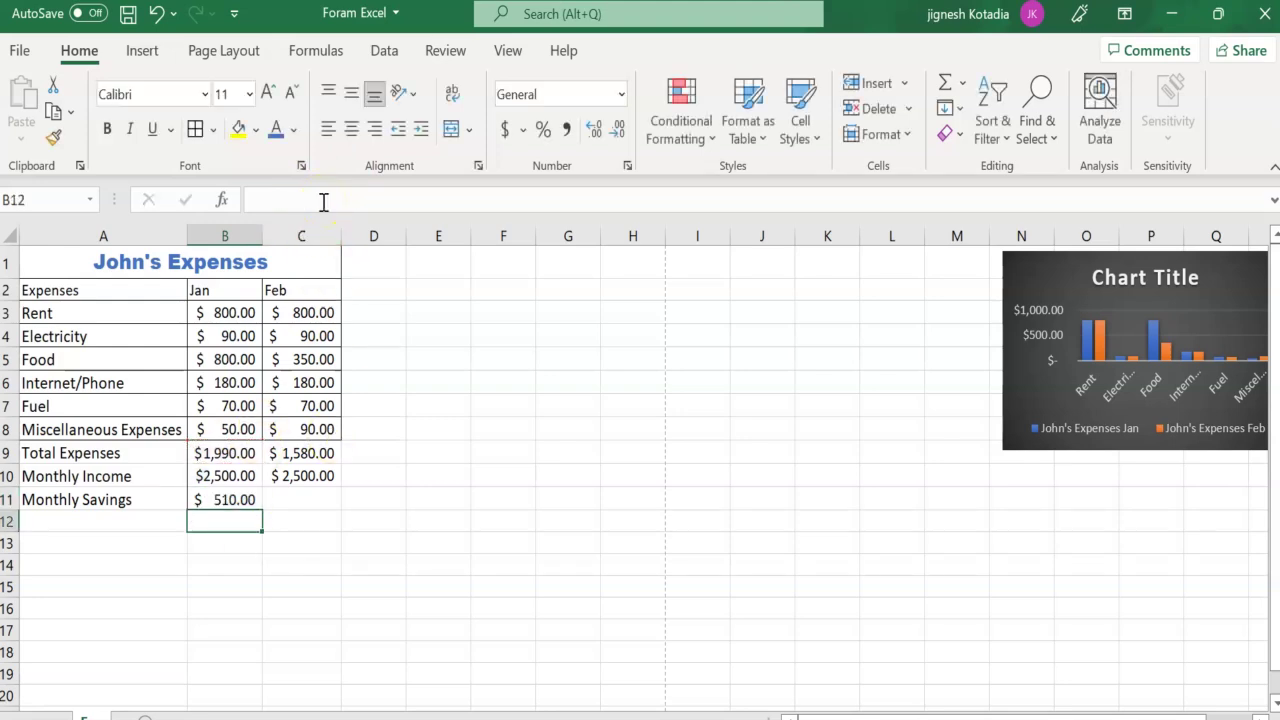
click(245, 502)
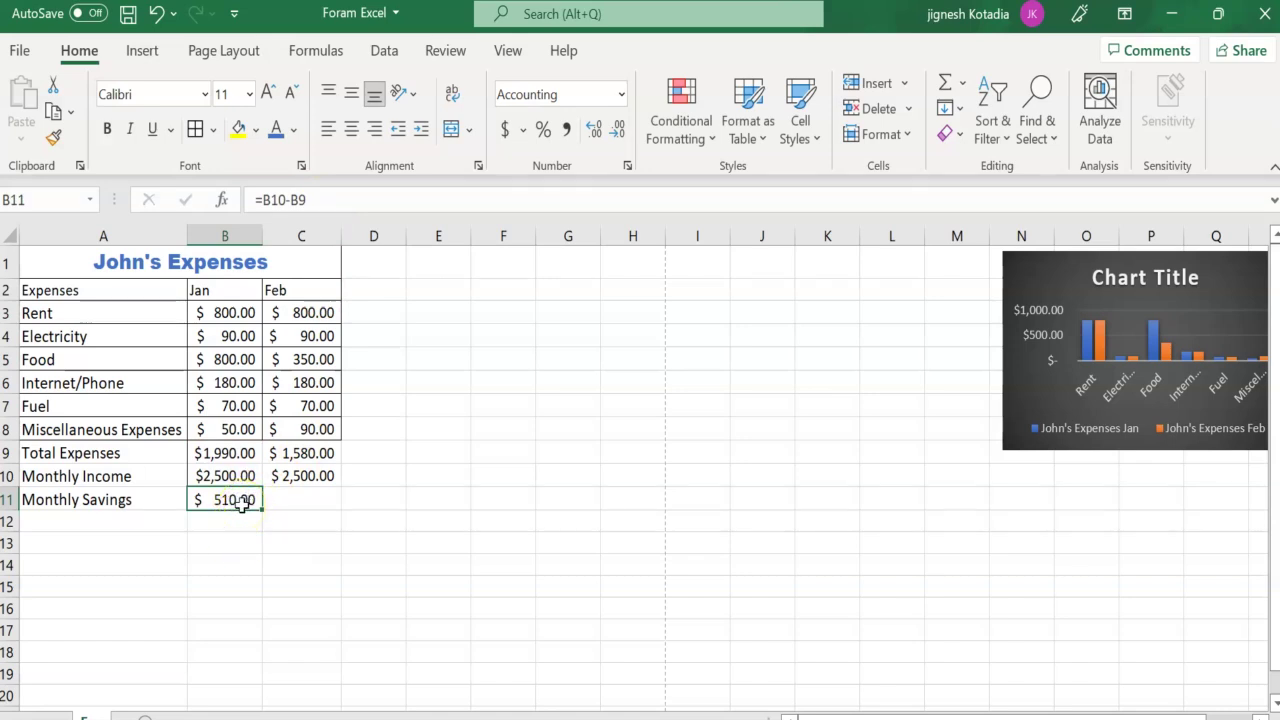
Enter the formula =C10-C9 in cell C11 to calculate the February savings
click(302, 498)
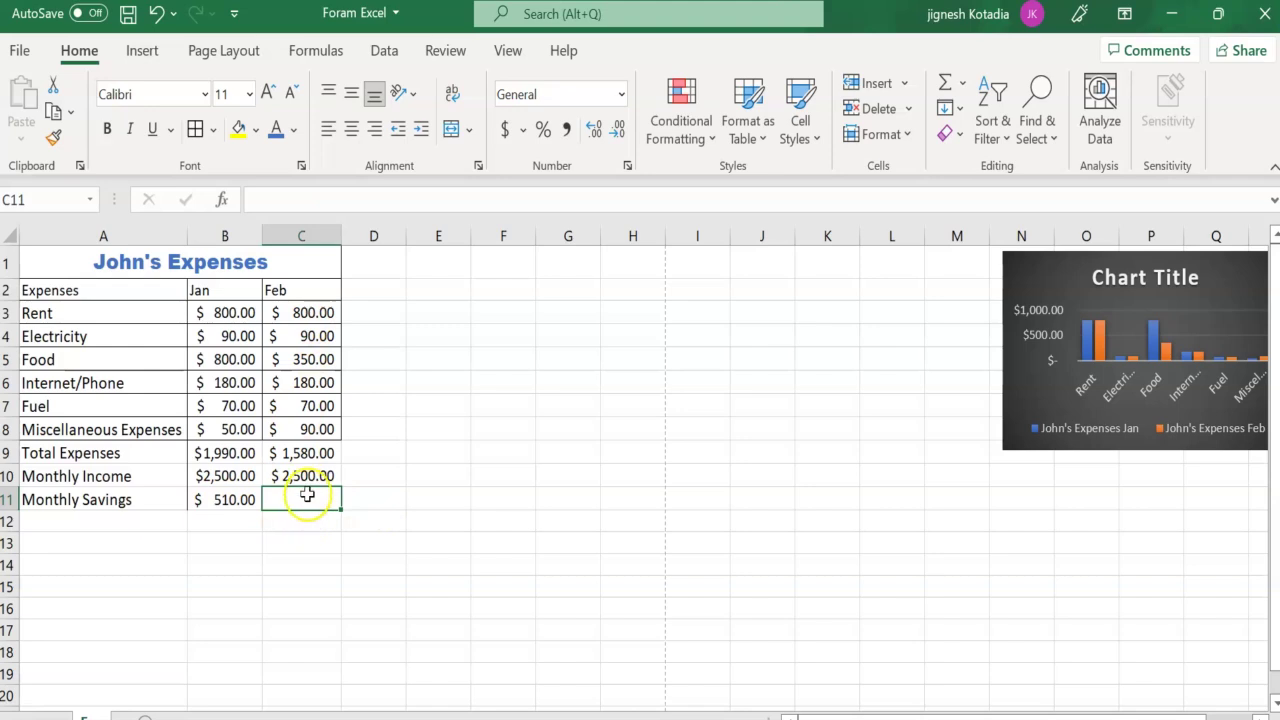
click(281, 202)
text(=)
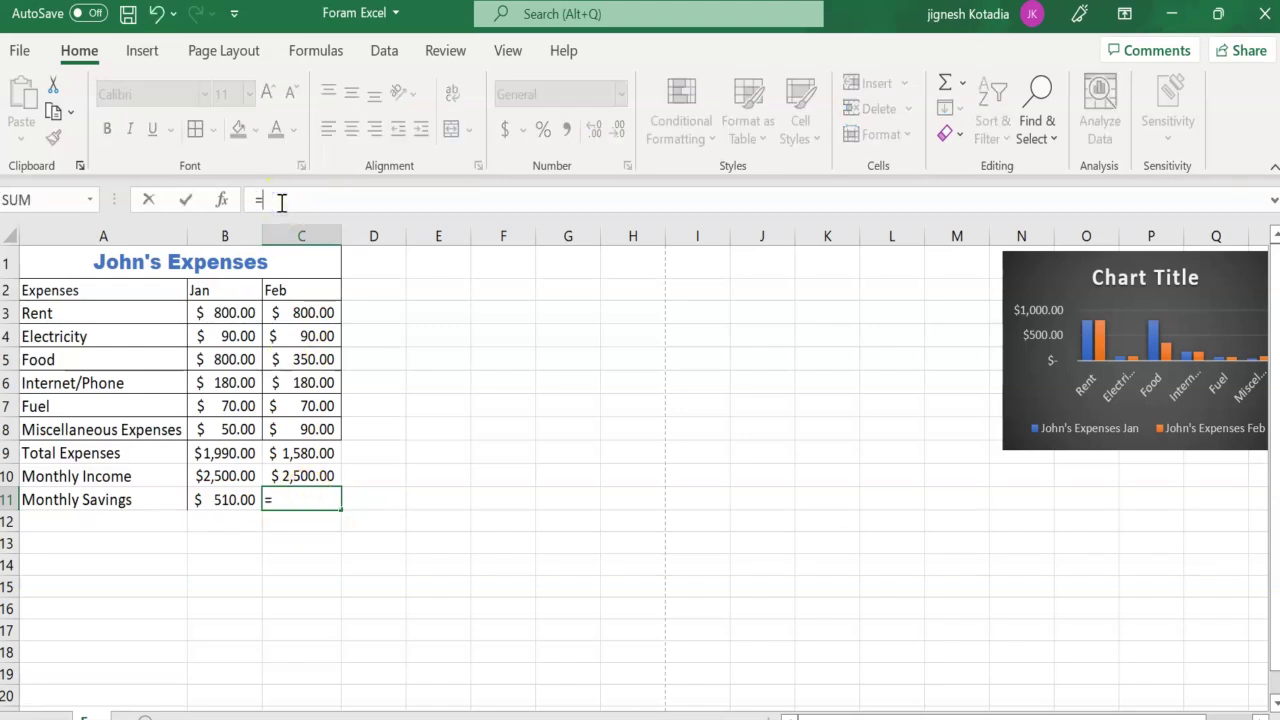
click(313, 476)
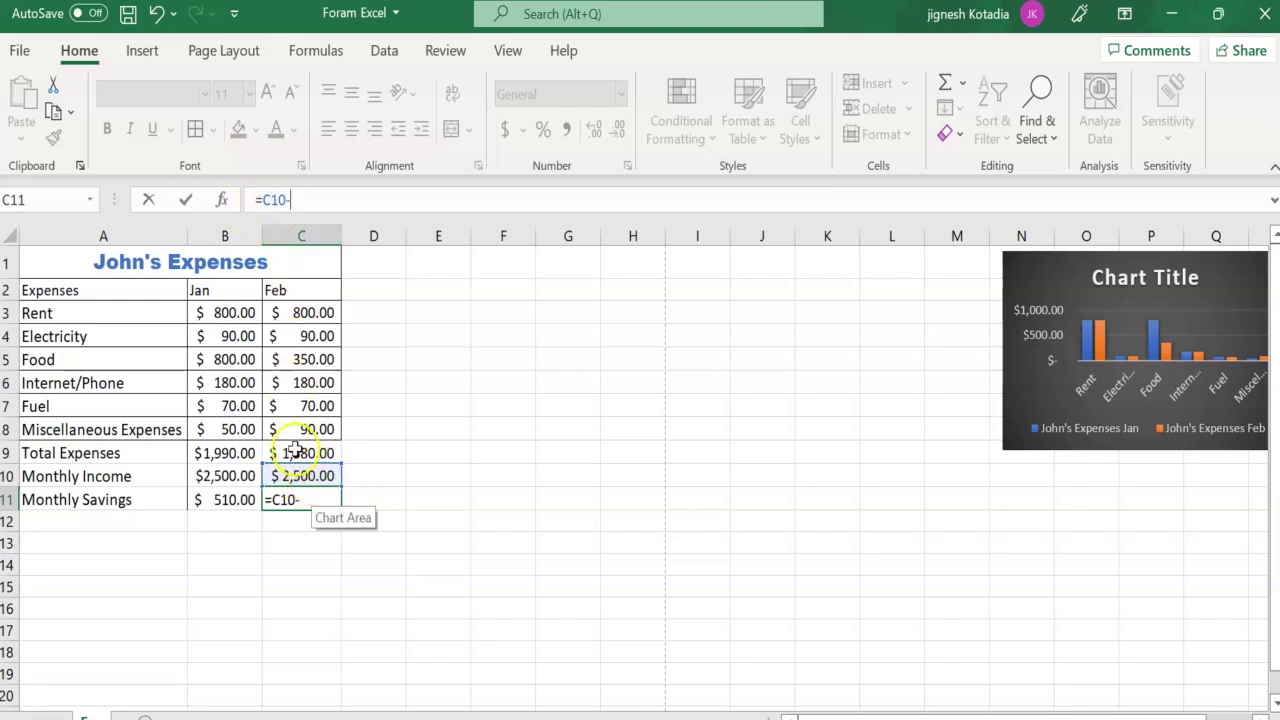
text(-)
click(294, 453)
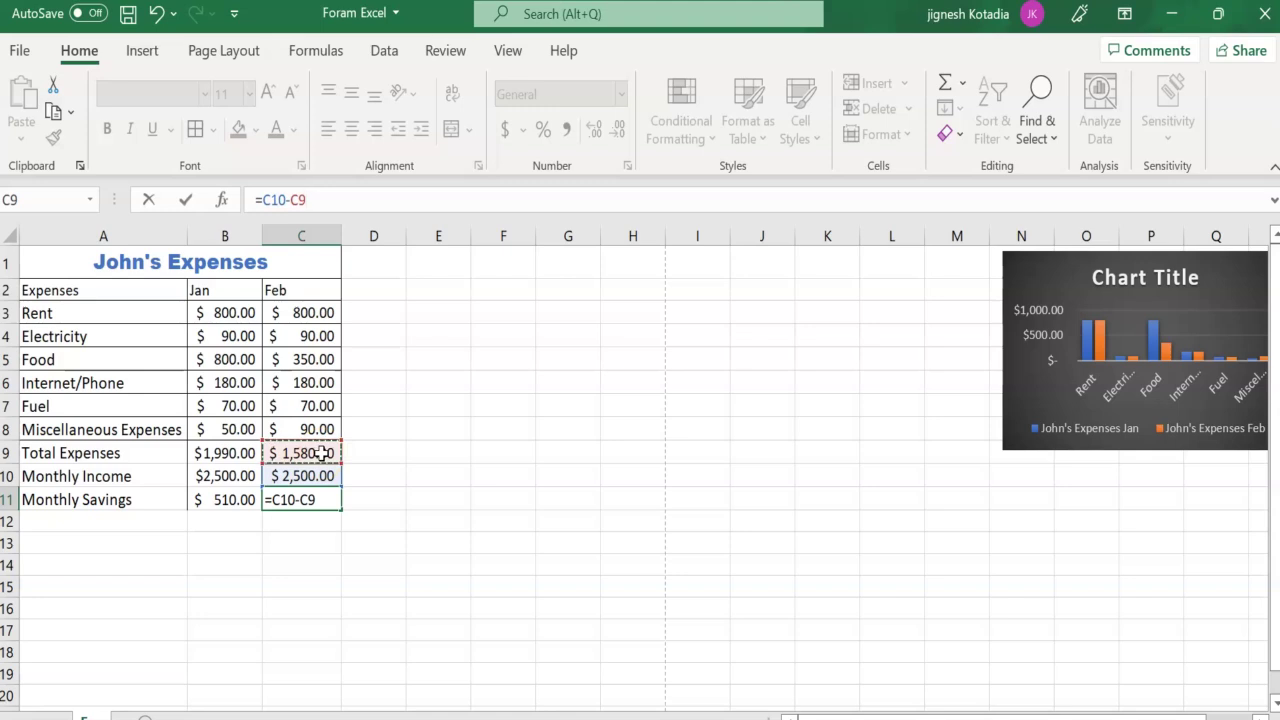
key(Return)
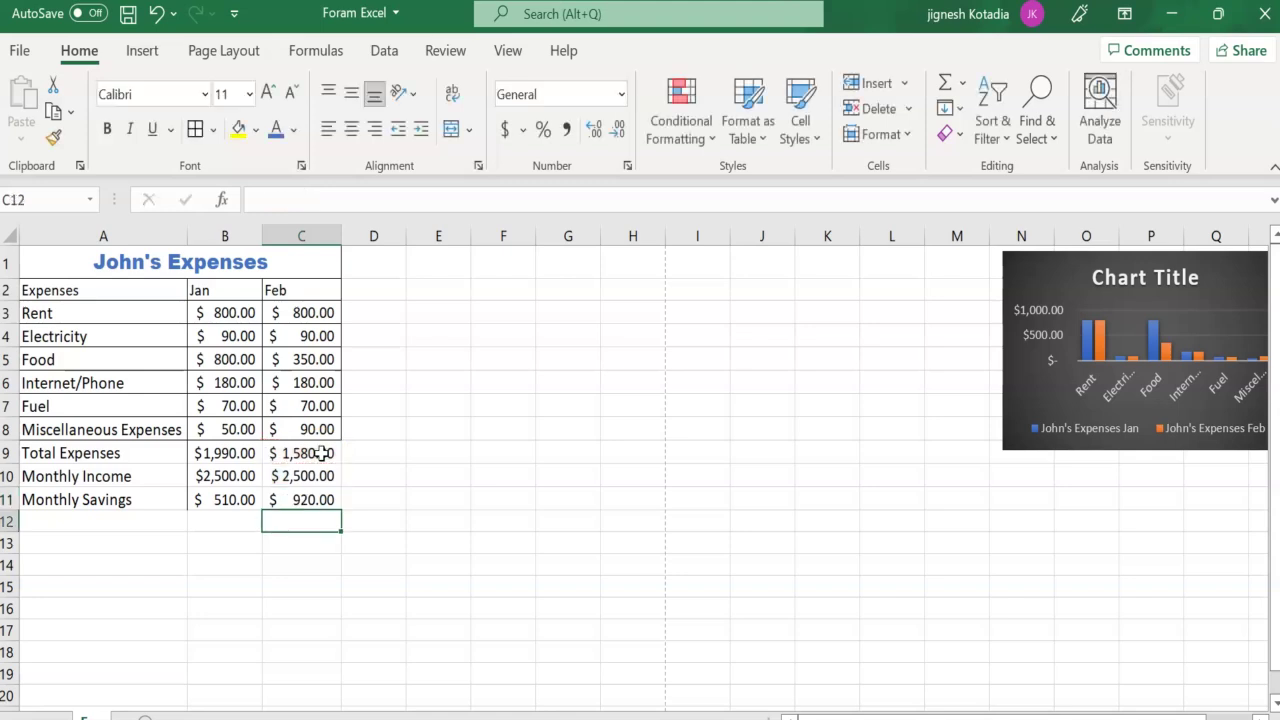
Examine the savings formulas in C11 and B11, including the cells that the January formula refers to
click(314, 505)
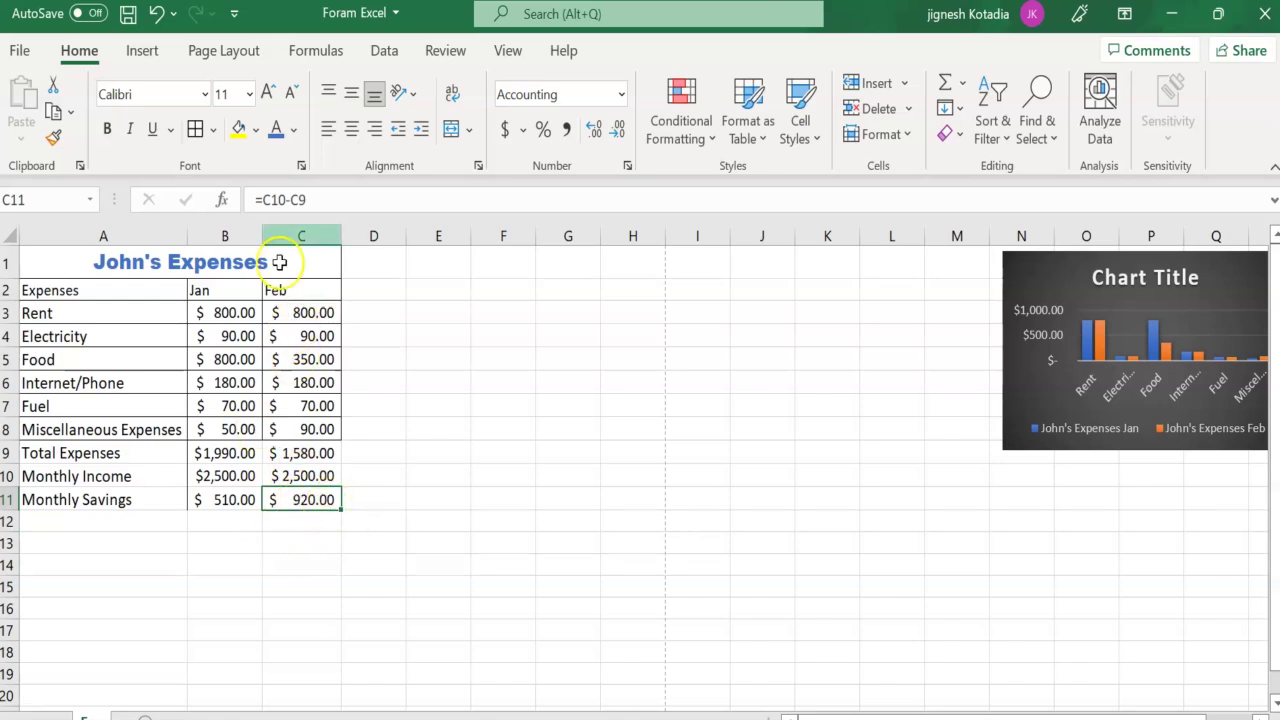
click(236, 502)
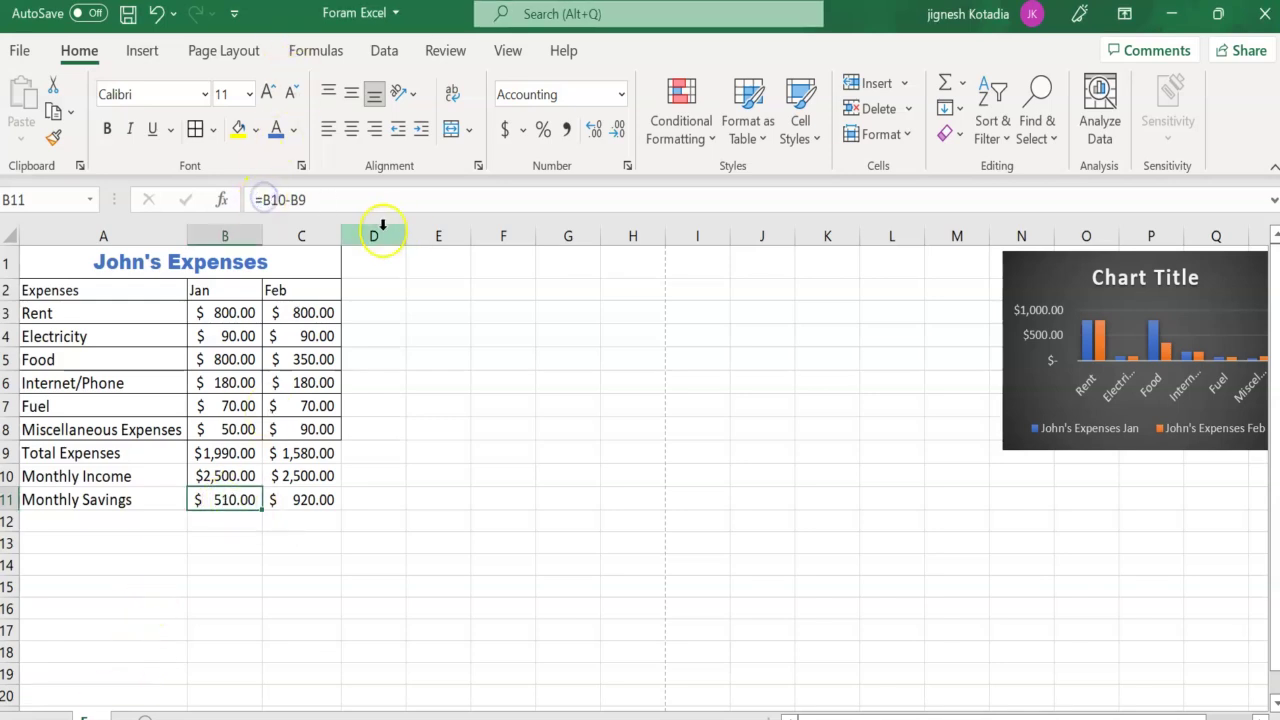
click(265, 200)
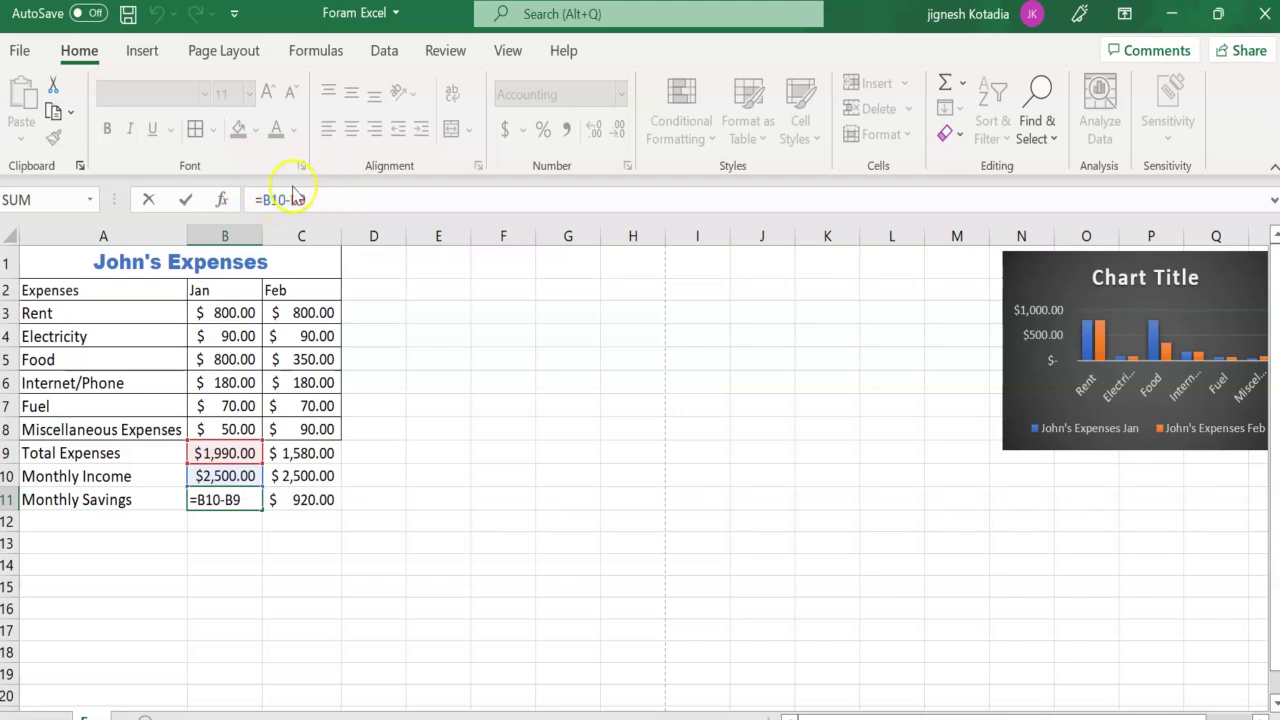
click(252, 716)
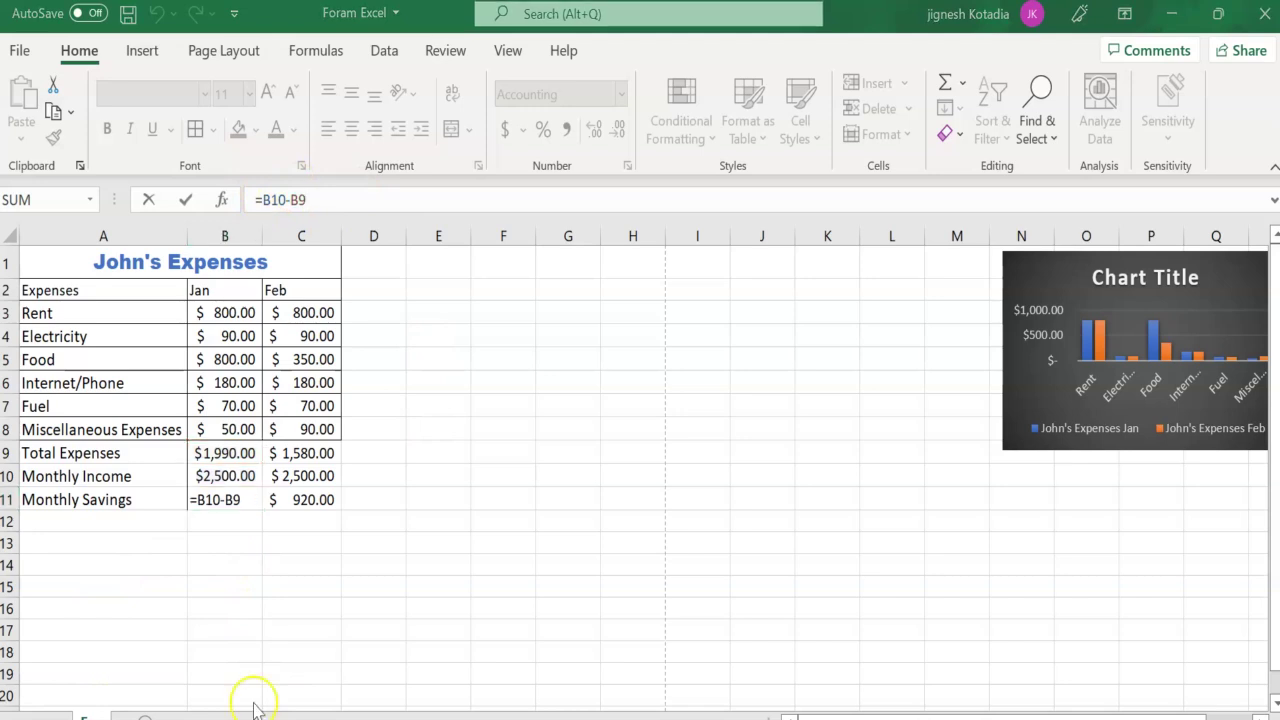